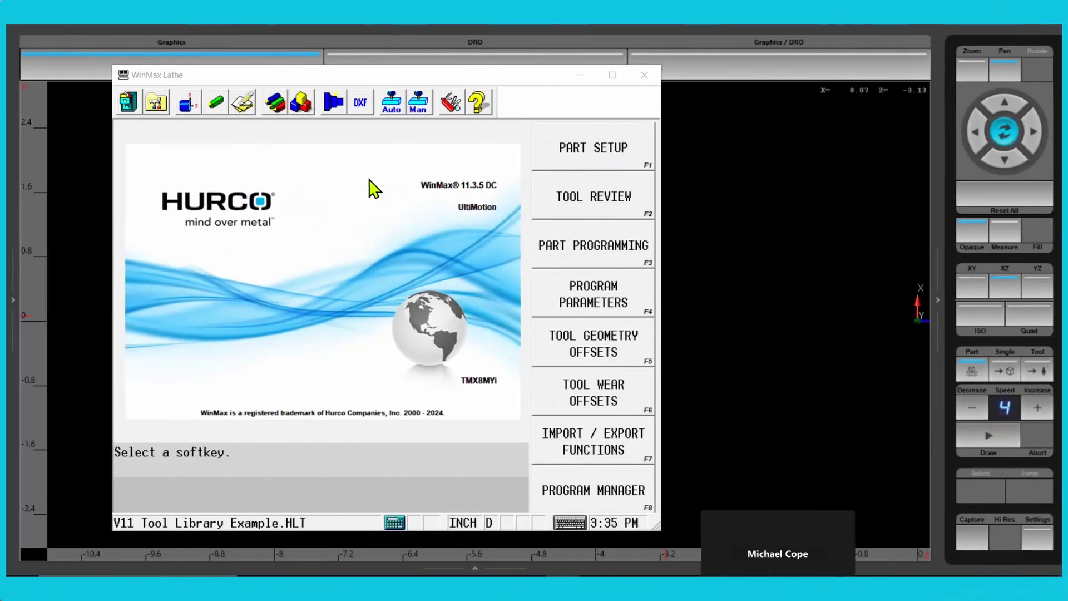
# Insert a POSITION block before END OF PROGRAM, then go to the Part Setup work offsets
pyautogui.click(300, 105)
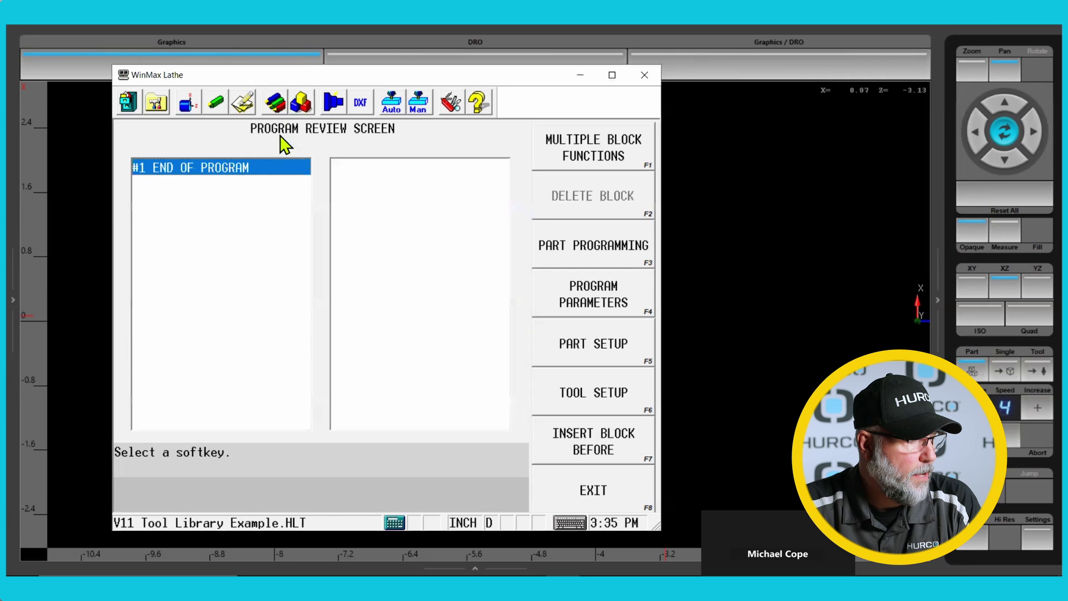
pyautogui.click(581, 451)
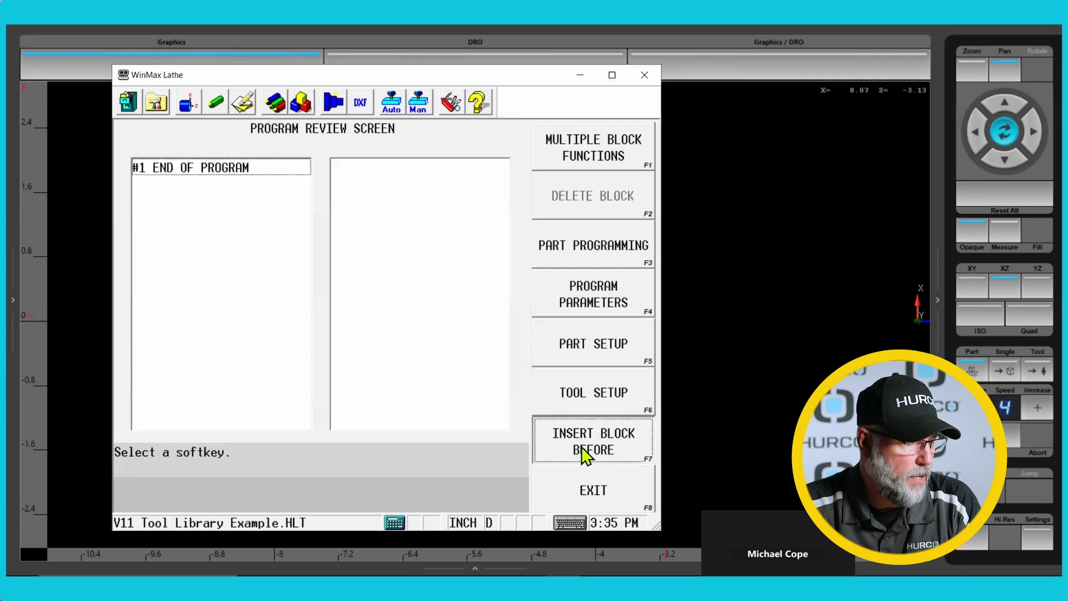
pyautogui.click(582, 147)
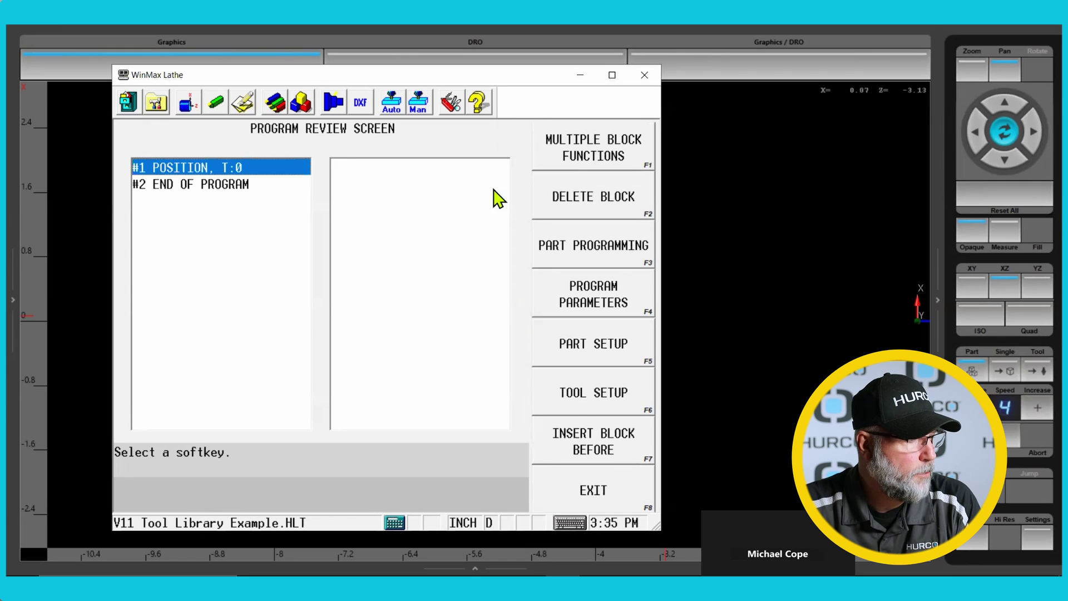
pyautogui.click(154, 103)
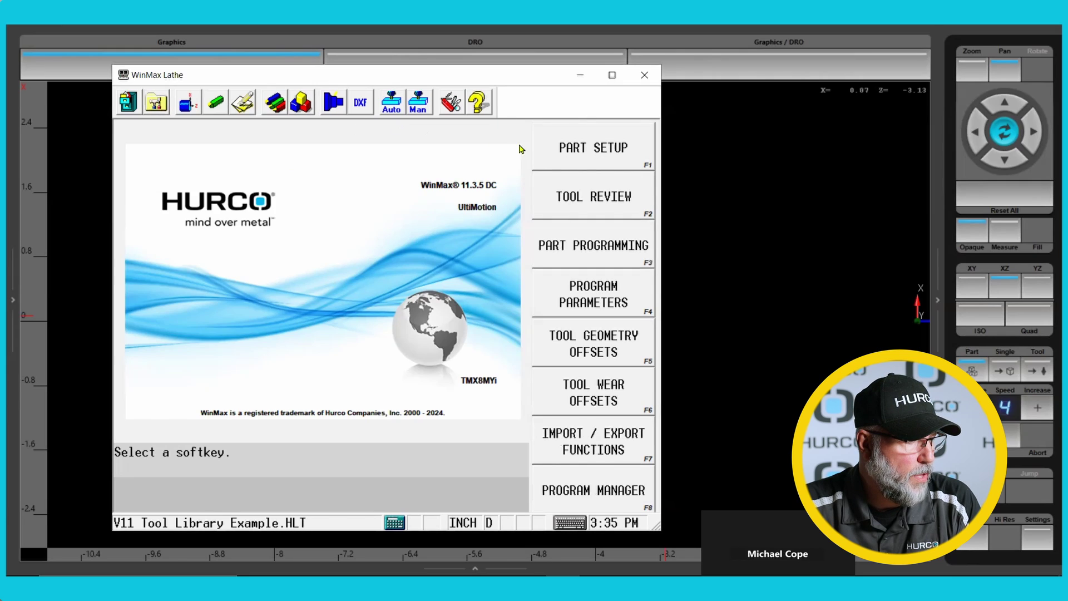
pyautogui.click(568, 152)
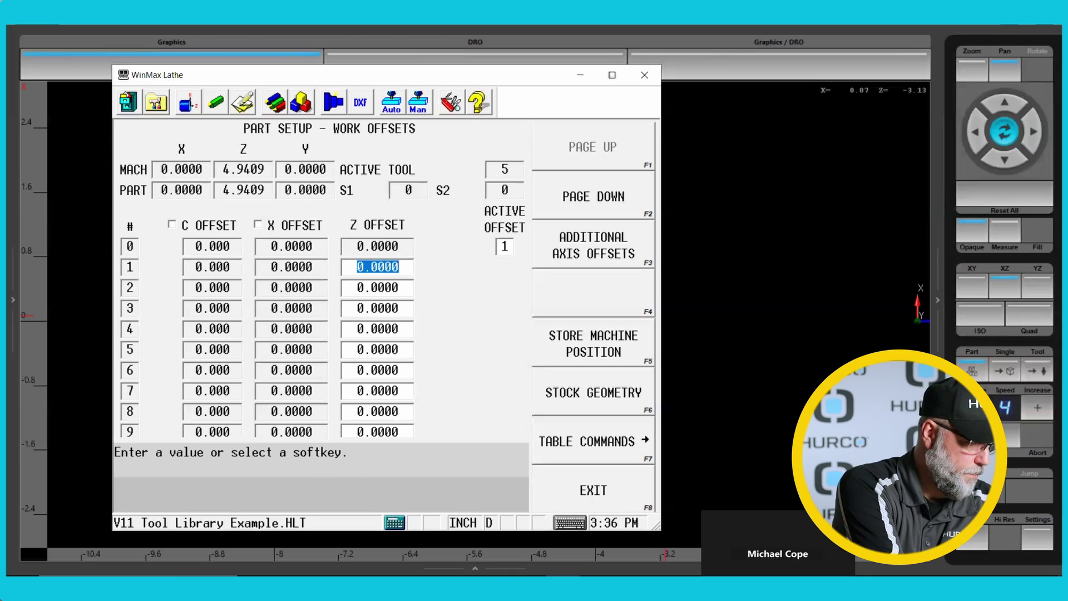
# Enter 11 as work offset 1's Z offset, then go to the Stock Geometry screen
pyautogui.write('11')
pyautogui.press('Return')
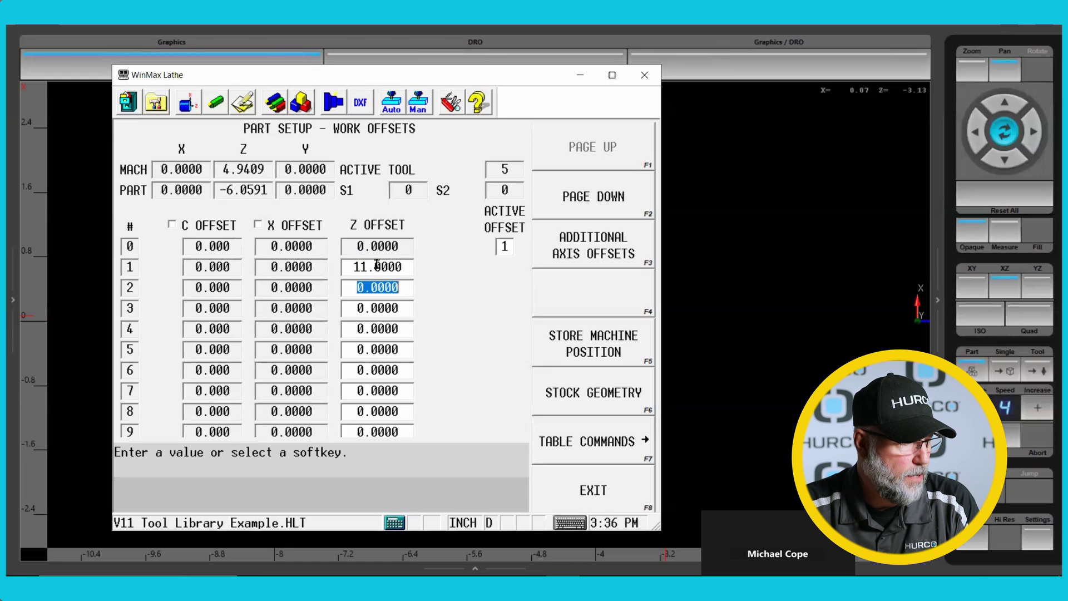
pyautogui.click(578, 395)
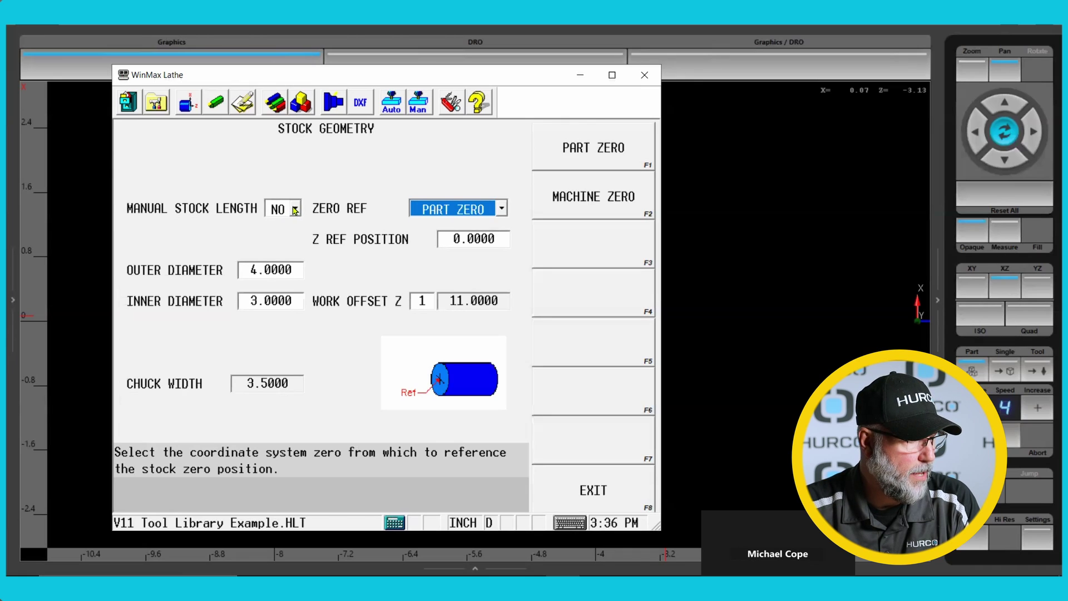
# Review the stock's 4.0000 OD, 3.0000 ID, work offset and Z reference, then bring up graphics
pyautogui.click(279, 268)
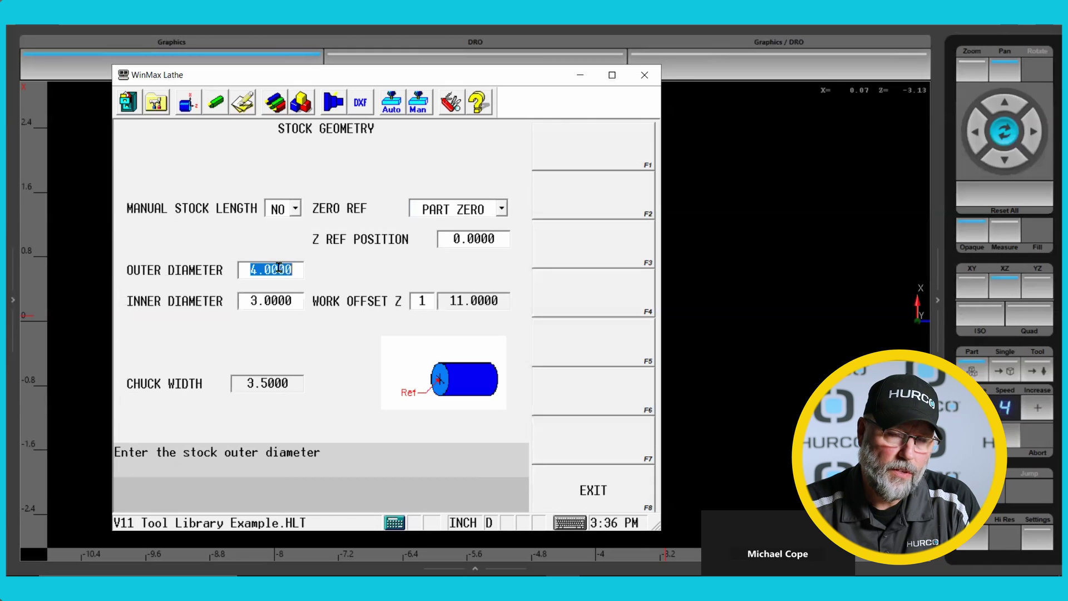
pyautogui.click(277, 300)
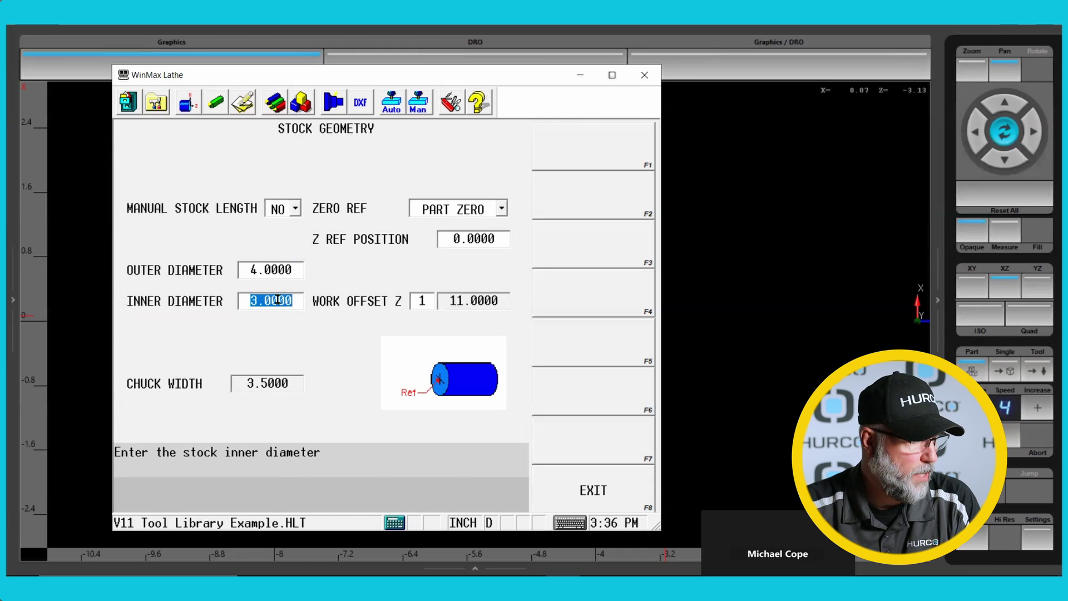
pyautogui.click(421, 300)
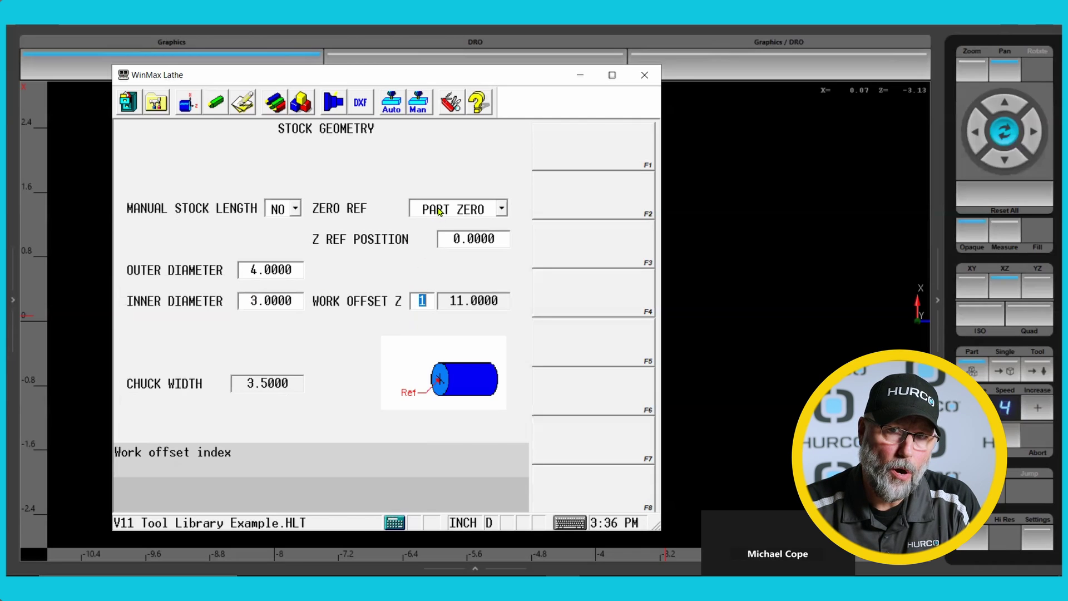
pyautogui.click(478, 236)
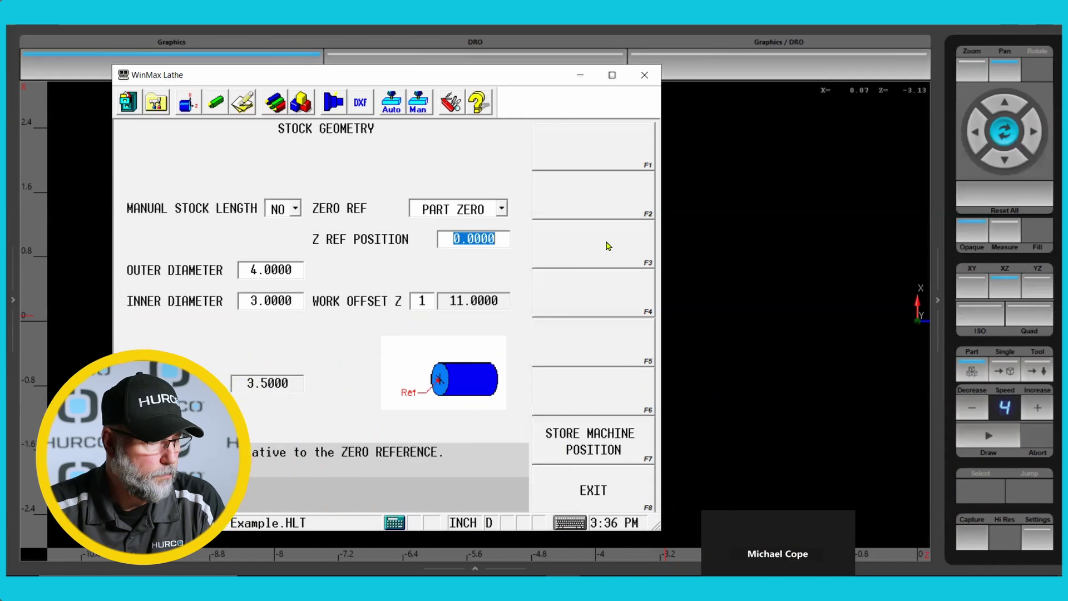
pyautogui.click(743, 334)
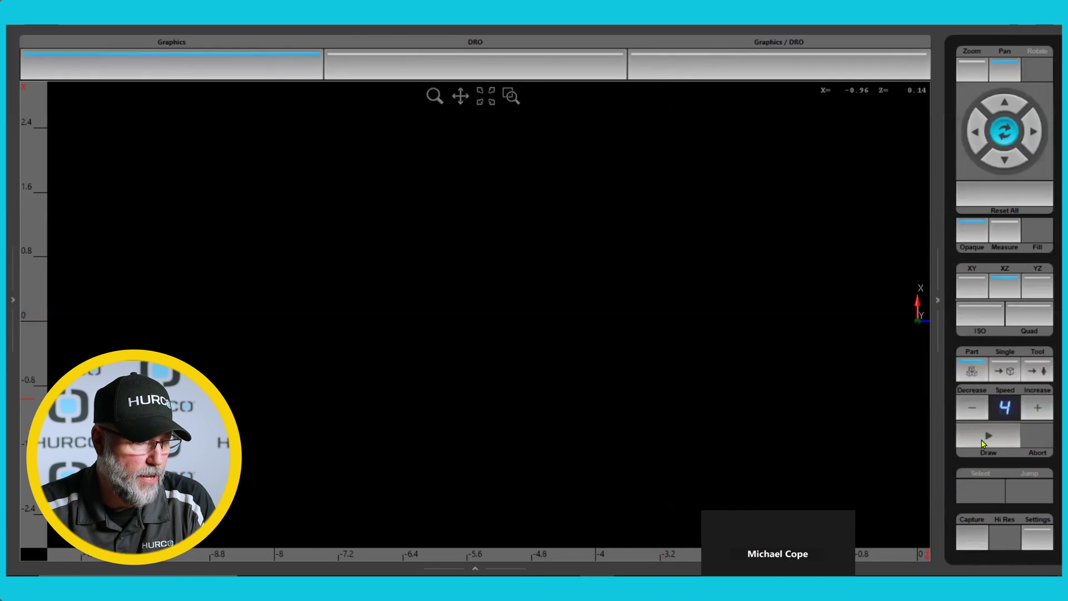
# Draw the tube stock, switching Draw Chuck and Jaws on and back off in display settings
pyautogui.click(974, 429)
pyautogui.scroll(-3, 543, 362)
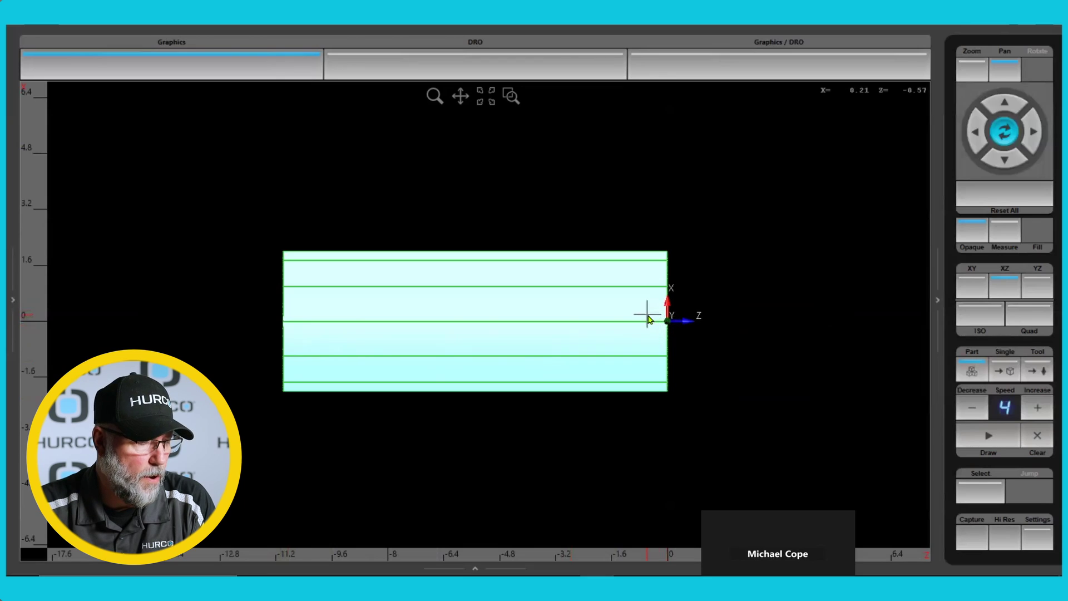
pyautogui.click(1038, 539)
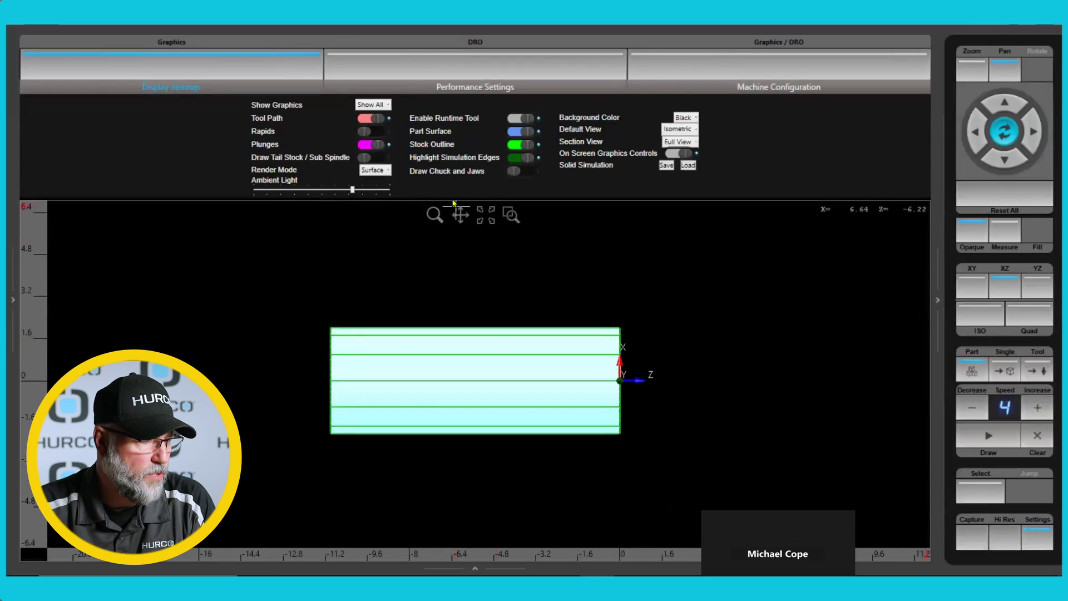
pyautogui.click(524, 172)
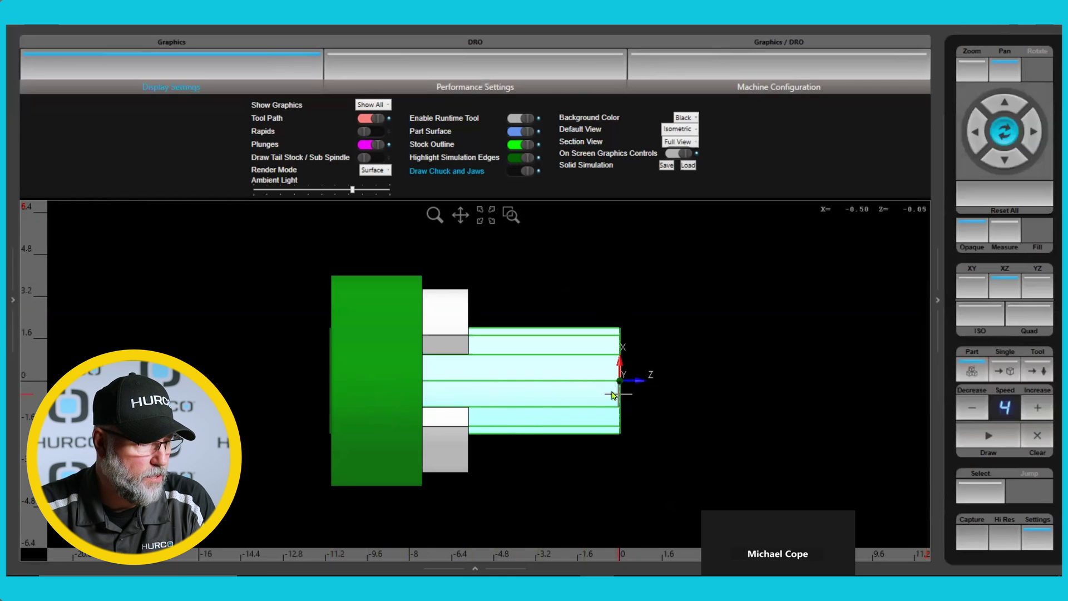
pyautogui.click(512, 172)
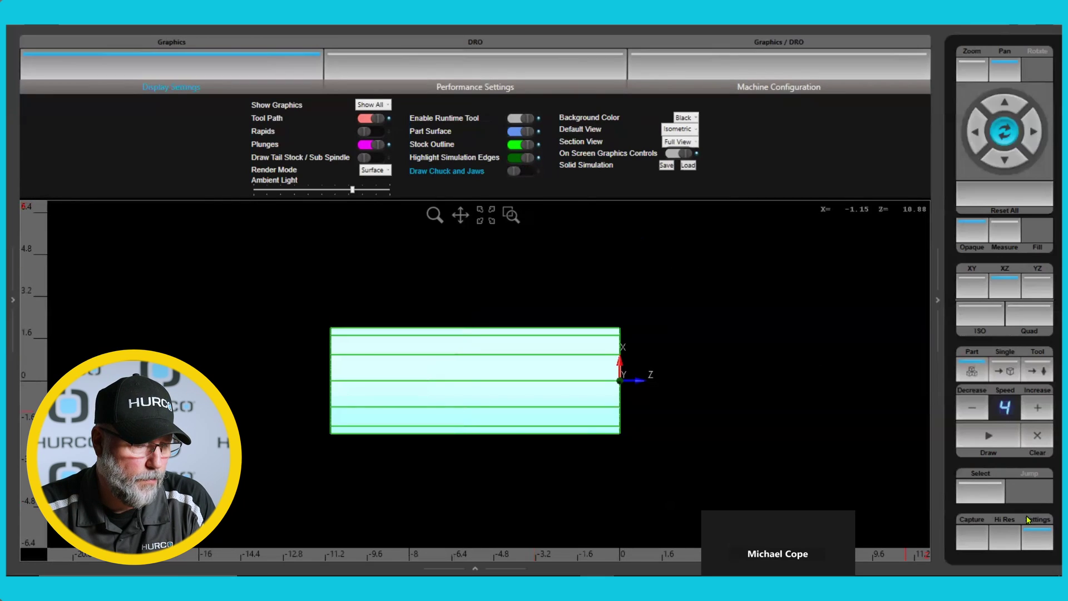
pyautogui.click(1031, 537)
# Return to the Stock Geometry screen showing Z reference 0.0000 from Part Zero
pyautogui.scroll(3, 506, 353)
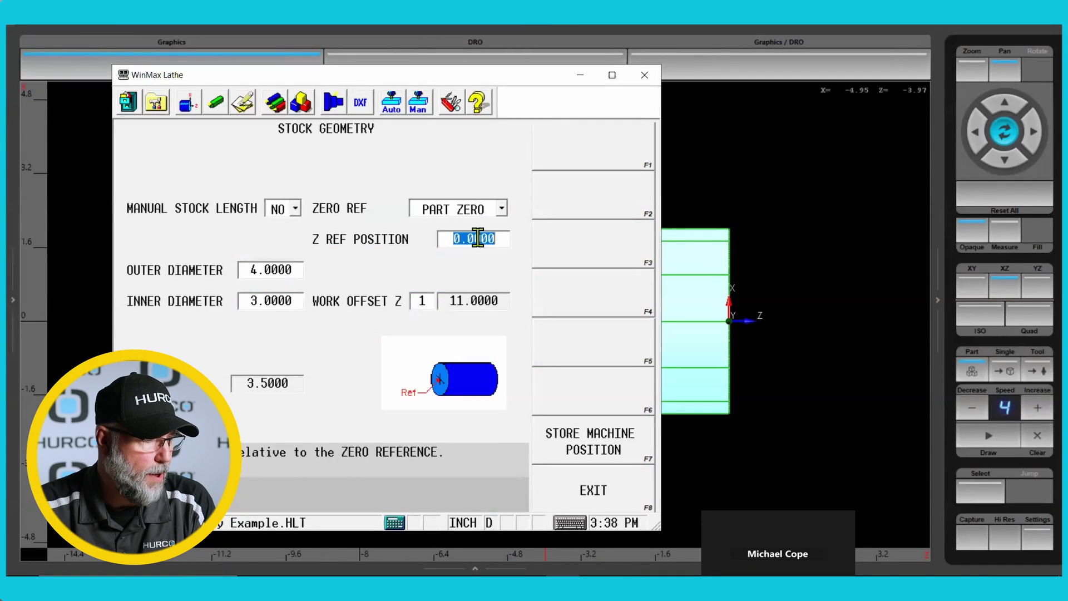
# Replace the Z Ref Position with 0.2500 and redraw the tube stock in the graphics view
pyautogui.press('Delete')
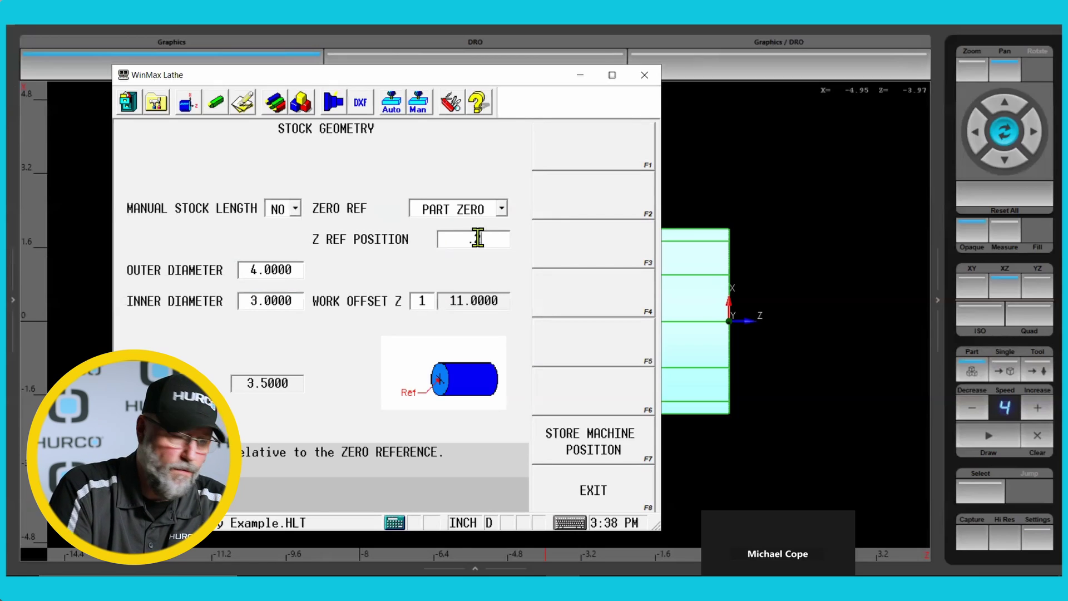
pyautogui.write('.25')
pyautogui.press('Return')
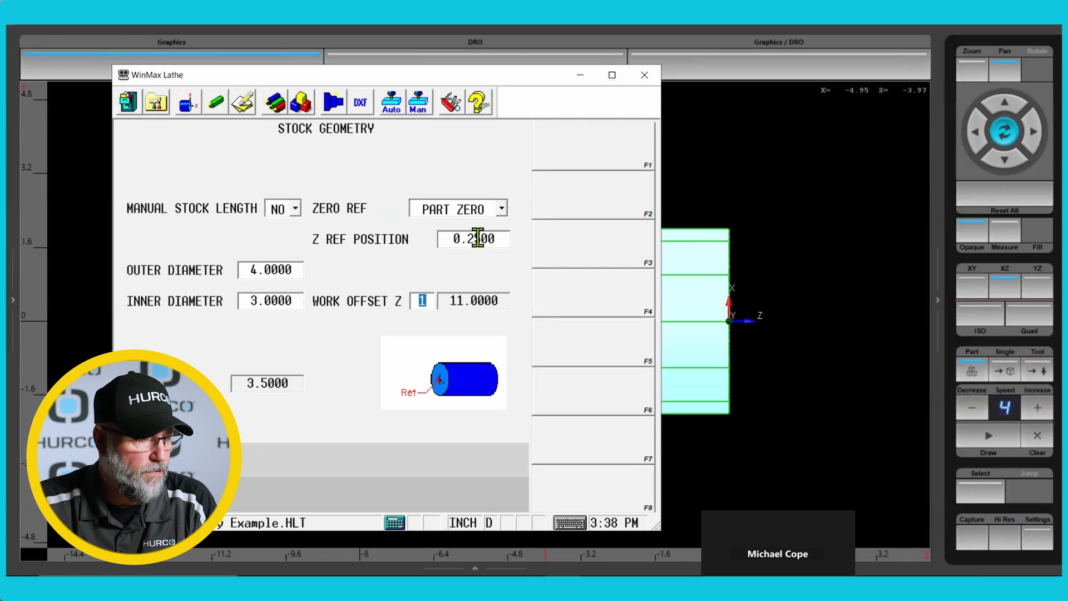
pyautogui.click(779, 381)
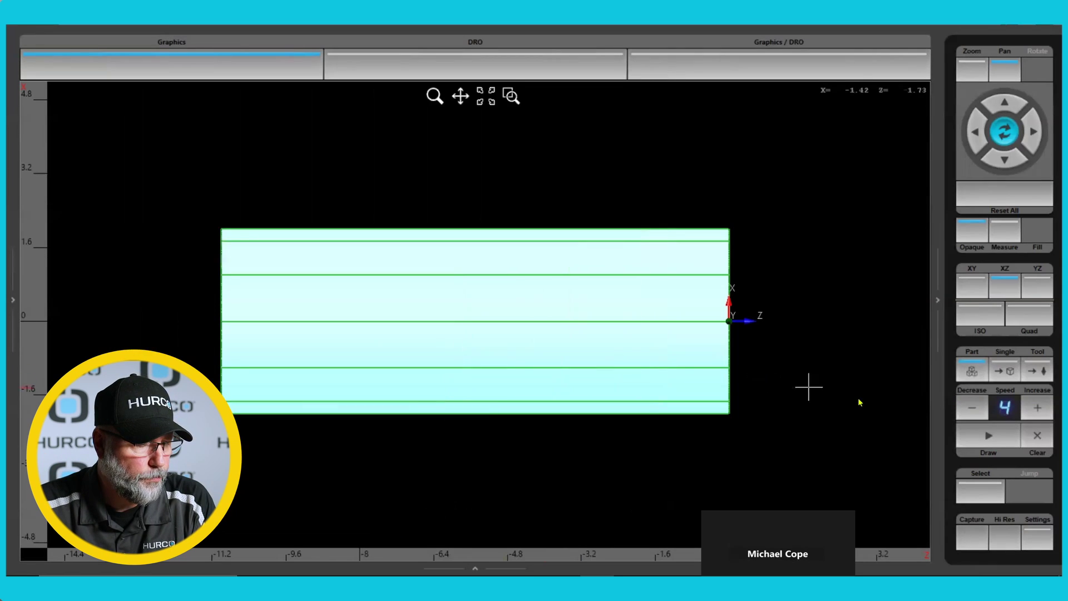
pyautogui.click(995, 439)
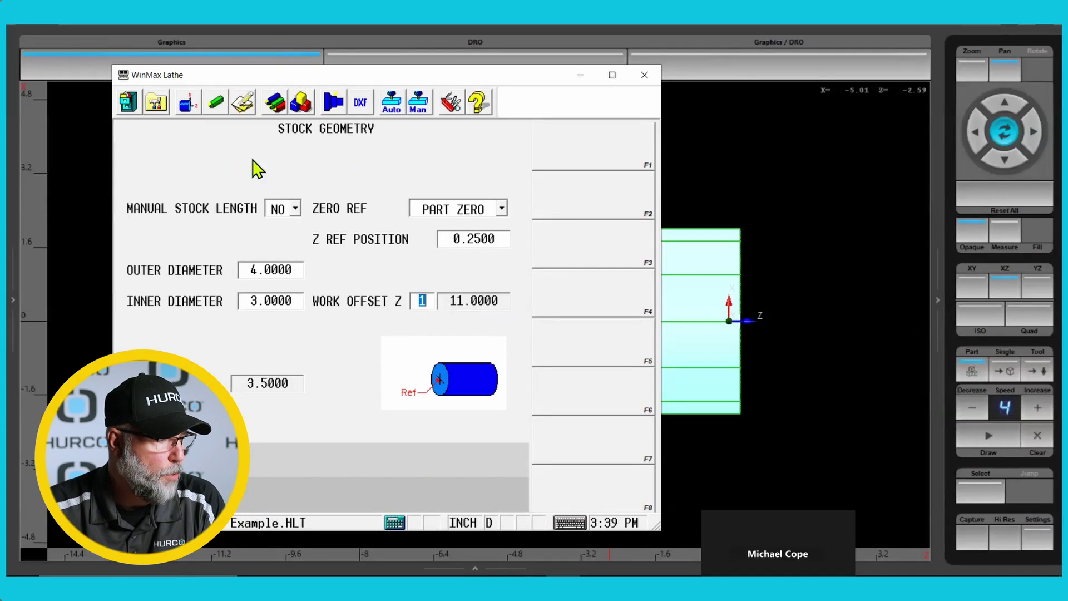
# Change work offset 1's Z offset to 8.7500 in Part Setup and redraw the shorter stock
pyautogui.click(188, 106)
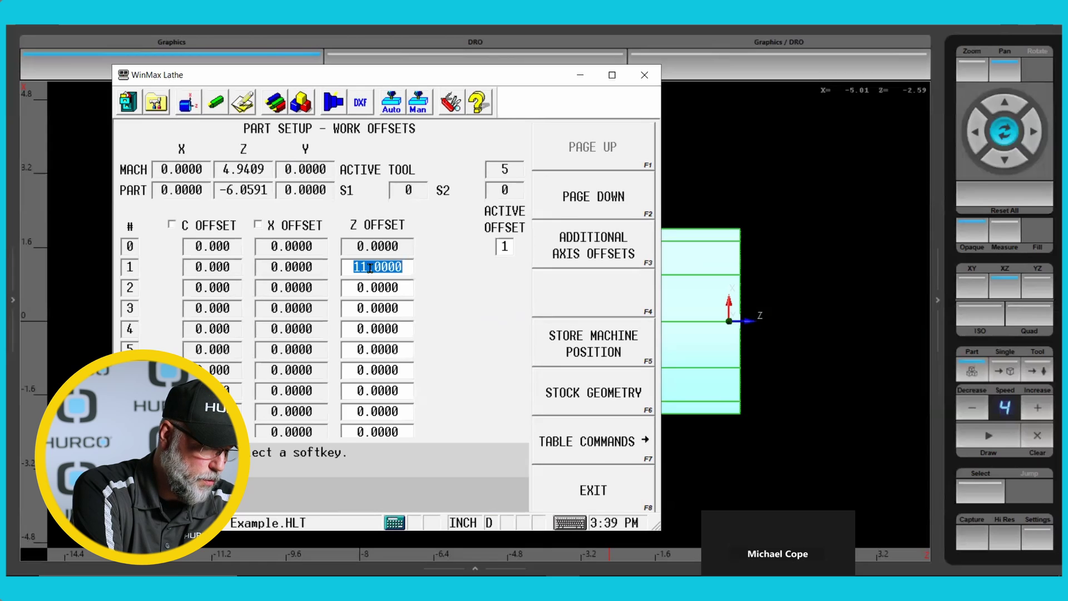
pyautogui.write('8.75')
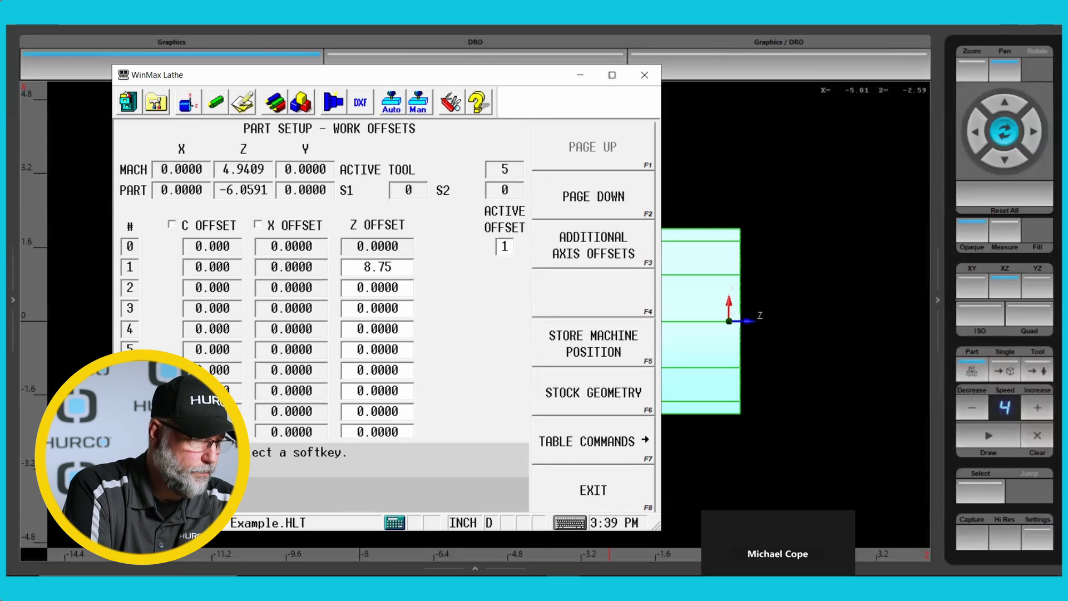
pyautogui.press('Return')
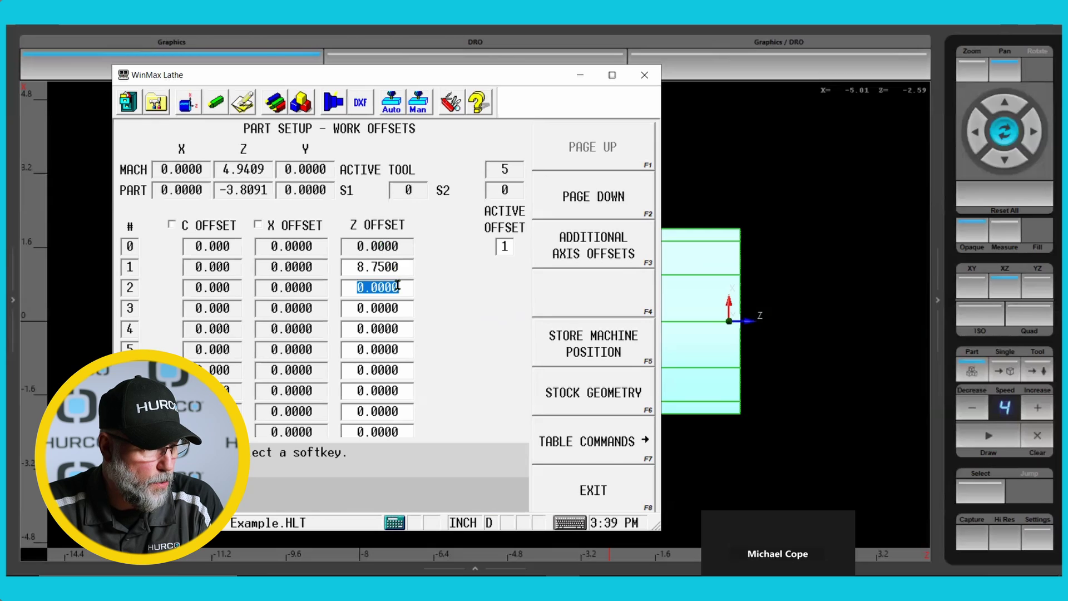
pyautogui.click(616, 403)
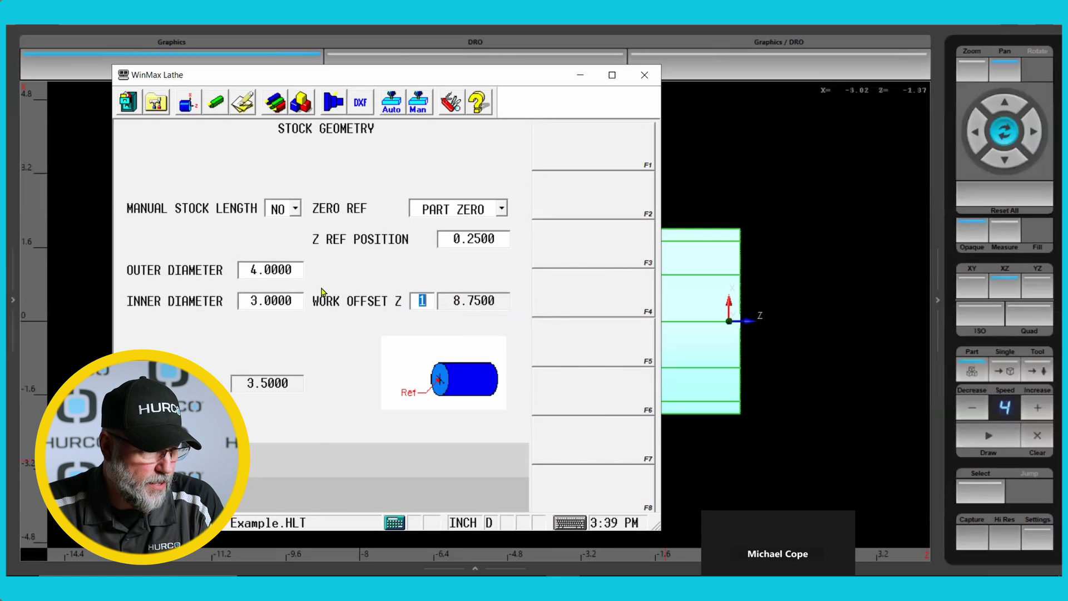
pyautogui.click(774, 351)
pyautogui.click(985, 435)
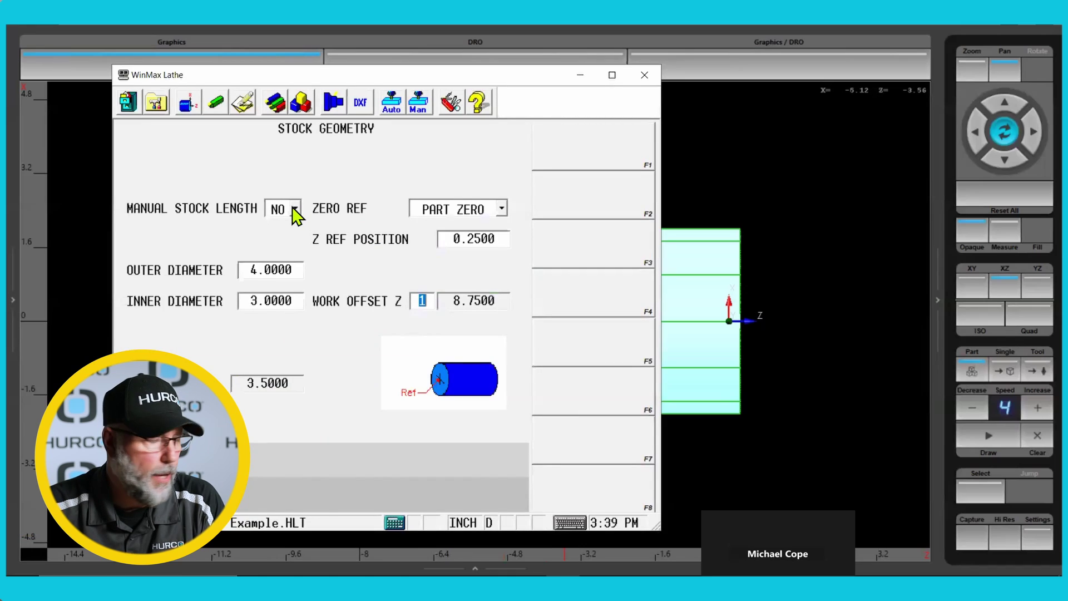
# Set Manual Stock Length to YES, reset Z Ref Position to 0, and redraw the tube stock
pyautogui.click(295, 210)
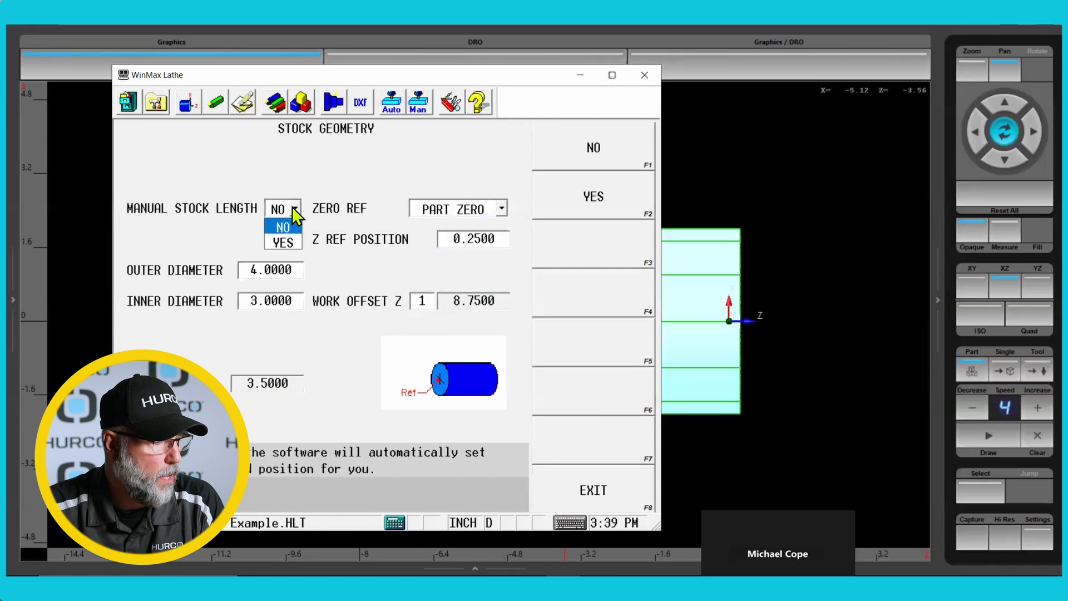
pyautogui.click(284, 243)
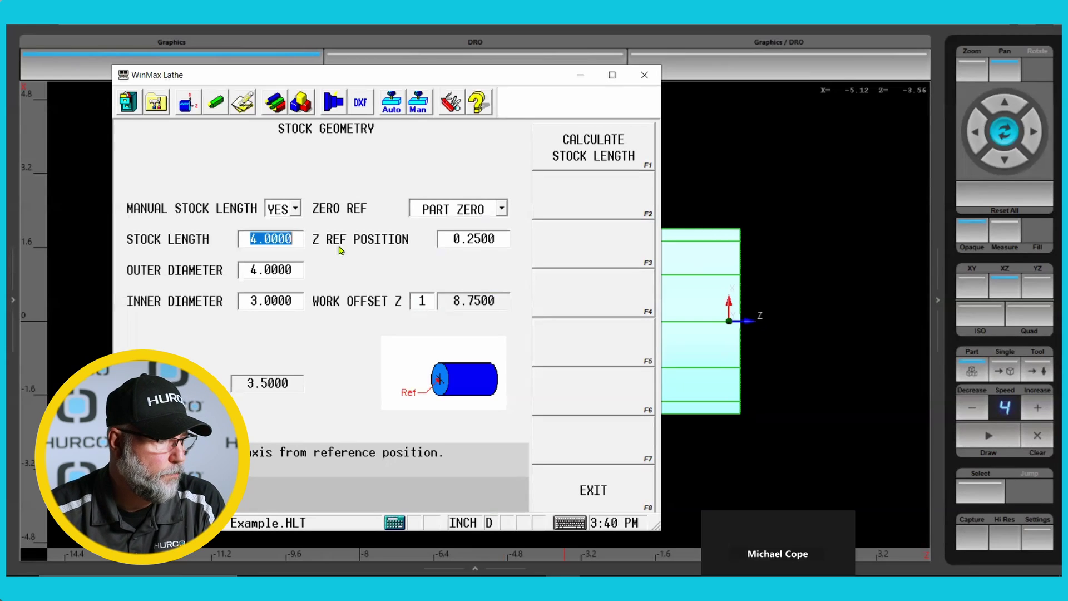
pyautogui.click(466, 209)
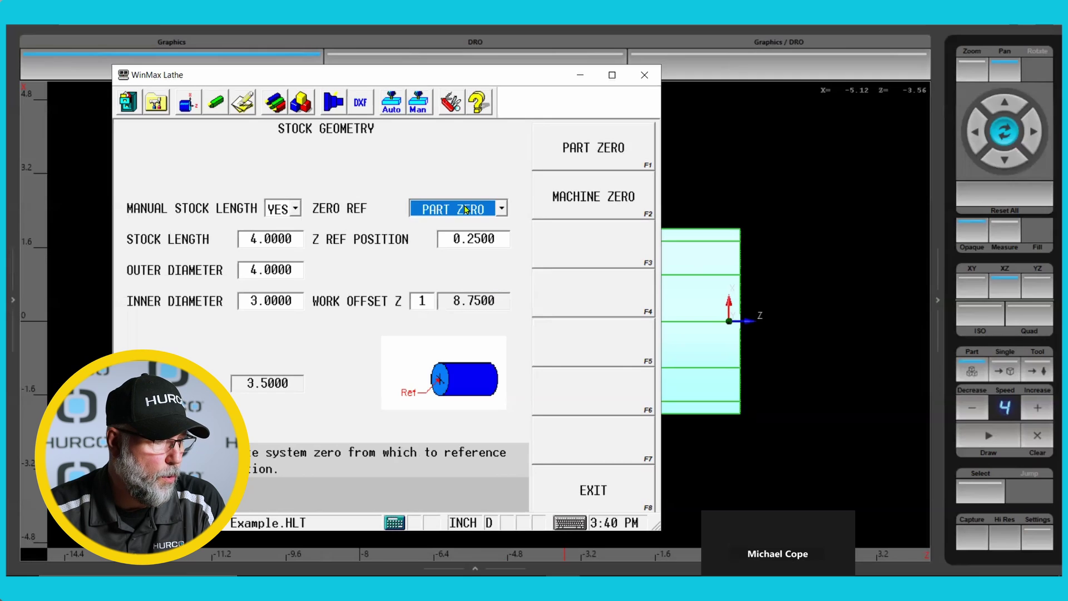
pyautogui.click(476, 239)
pyautogui.write('0')
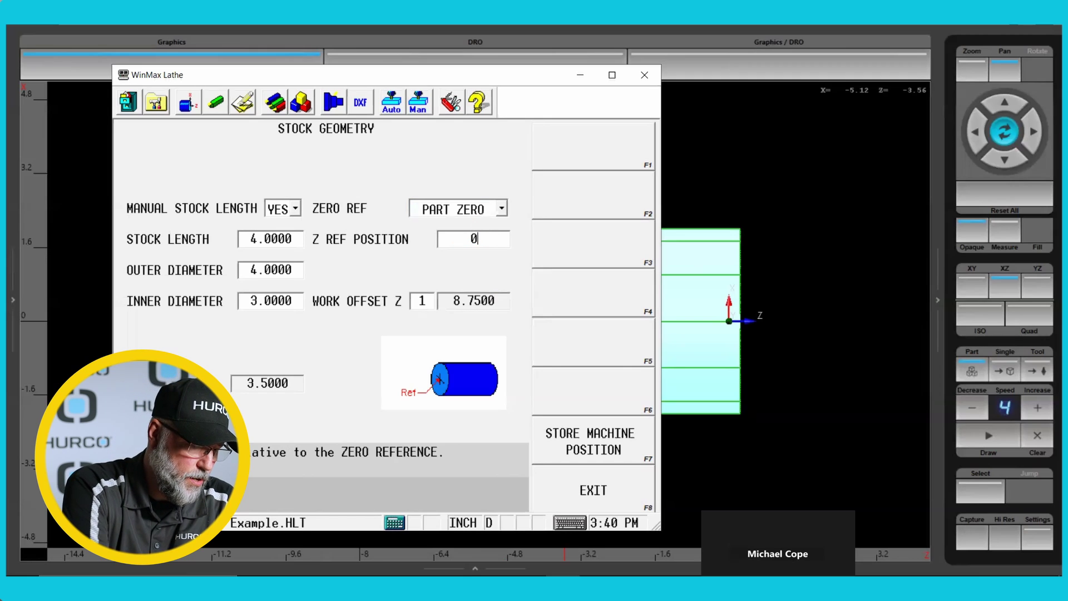
pyautogui.press('Return')
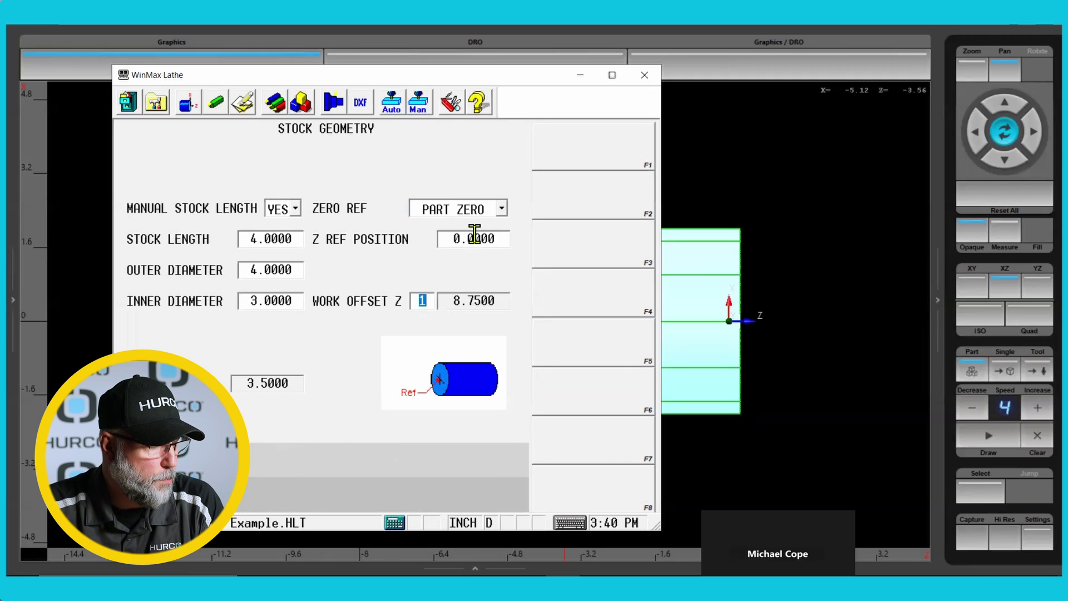
pyautogui.click(988, 440)
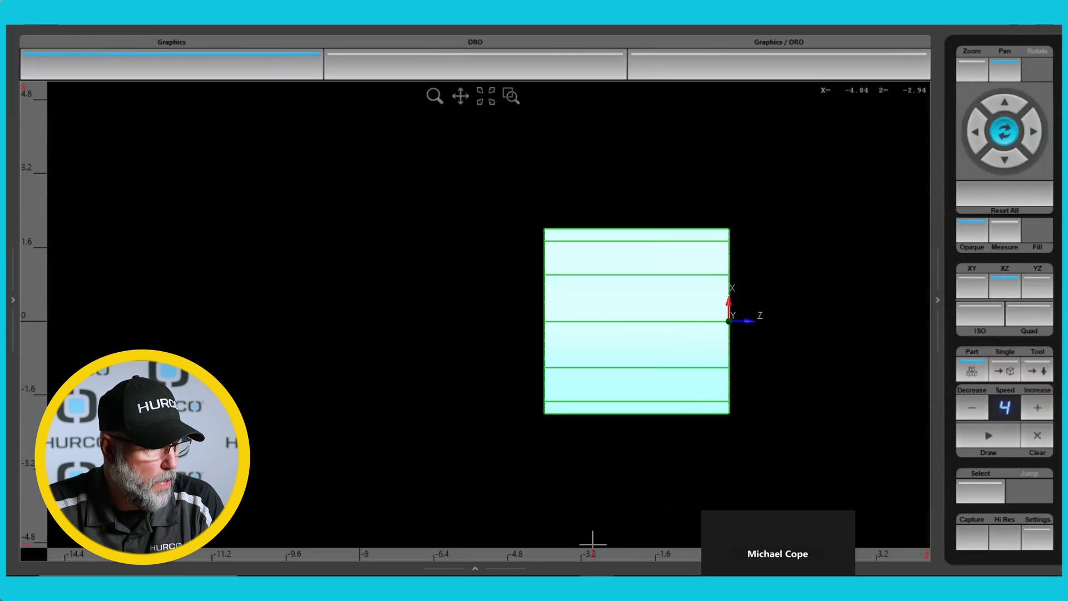
# Change the Z reference position to 4.0000 and redraw the tube, now right of the origin
pyautogui.hotkey('alt', 'Tab')
pyautogui.click(463, 241)
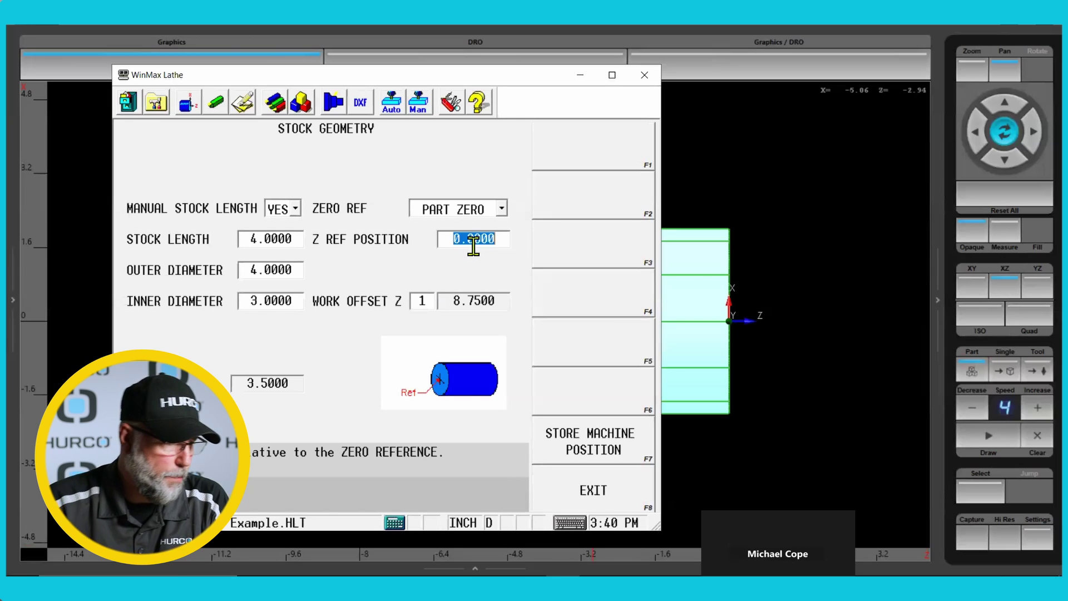
pyautogui.write('2.')
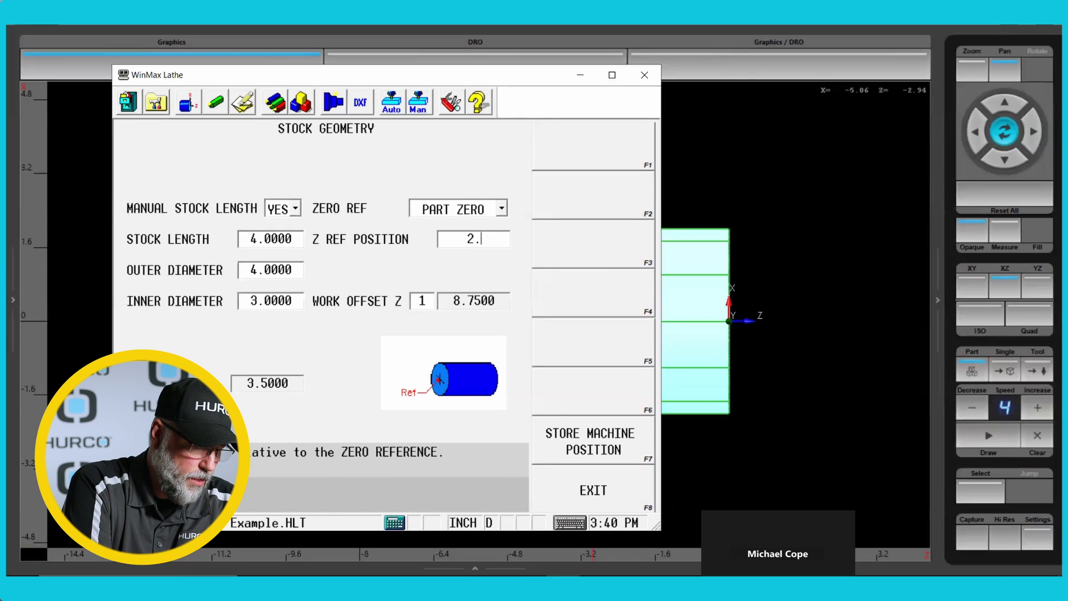
pyautogui.press('Return')
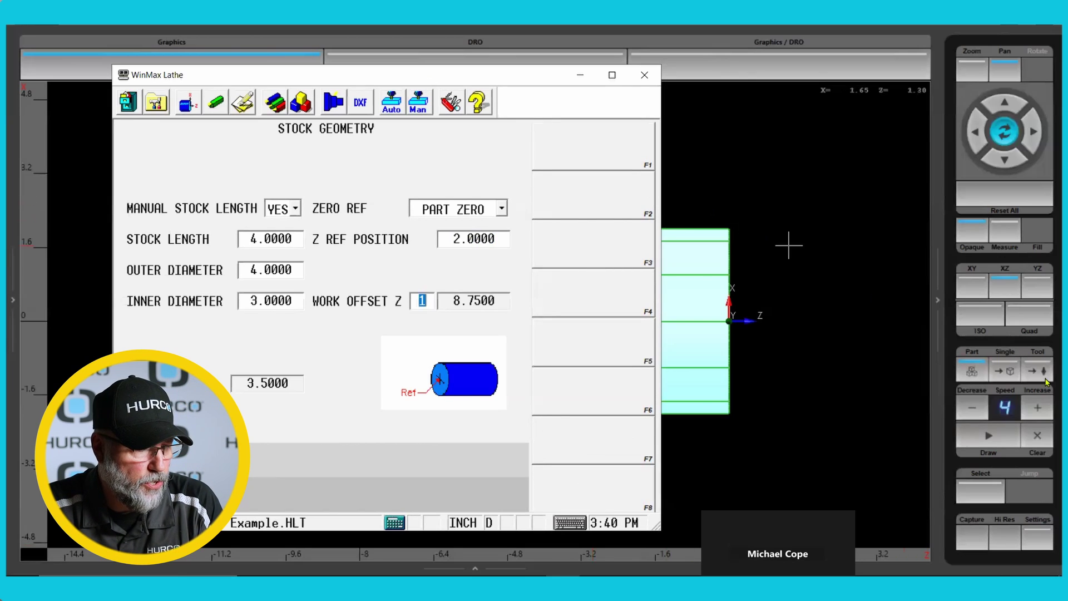
pyautogui.click(985, 442)
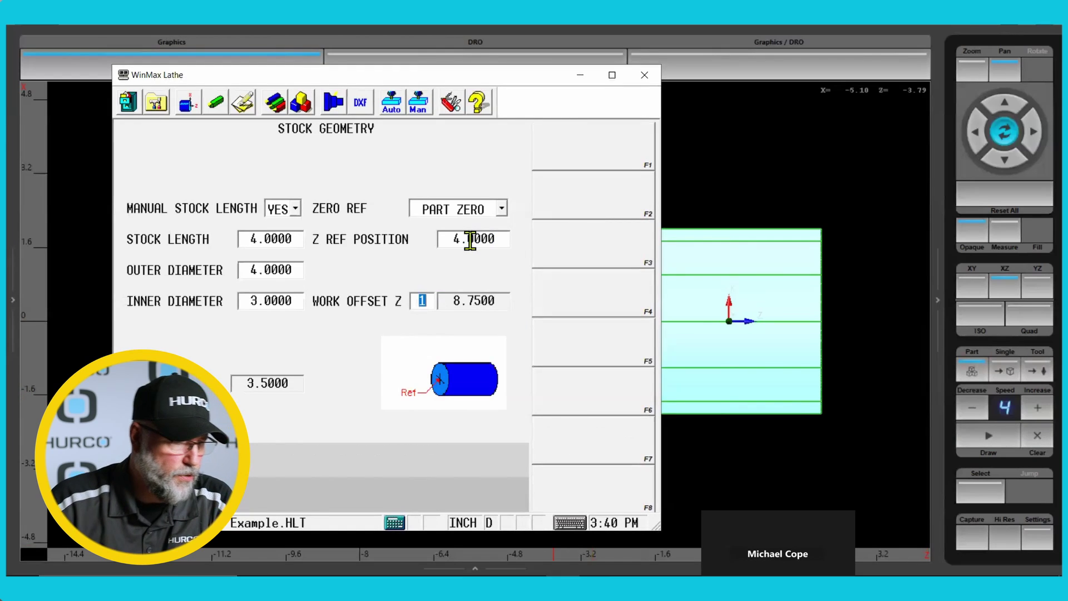
pyautogui.click(985, 433)
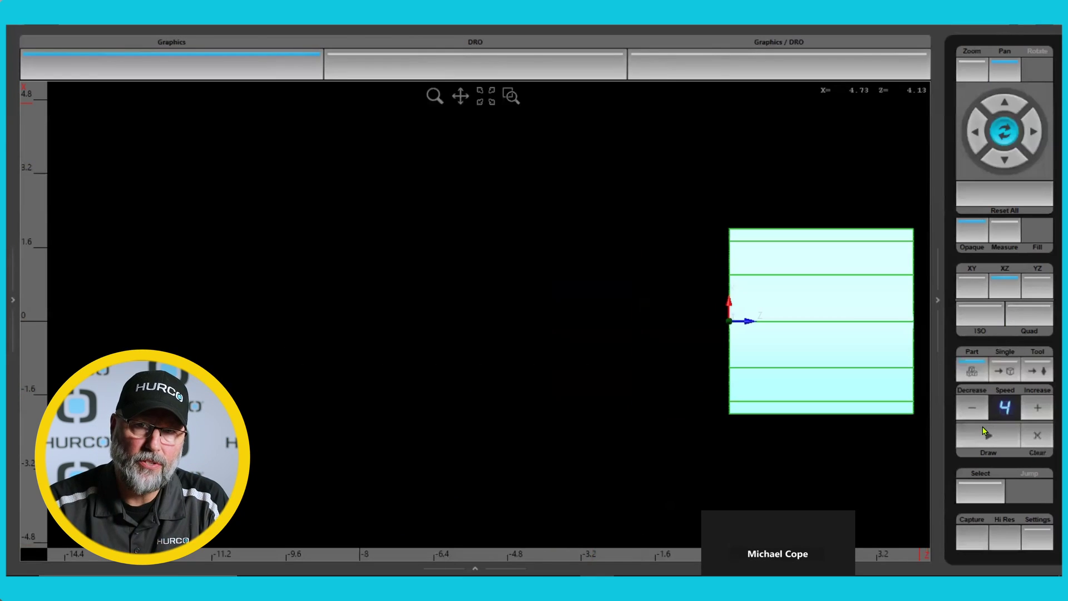
# Zoom and pan to centre the tube stock, then return to the Stock Geometry settings
pyautogui.scroll(-5, 746, 341)
pyautogui.scroll(3, 798, 335)
pyautogui.moveTo(799, 335); pyautogui.dragTo(535, 303)
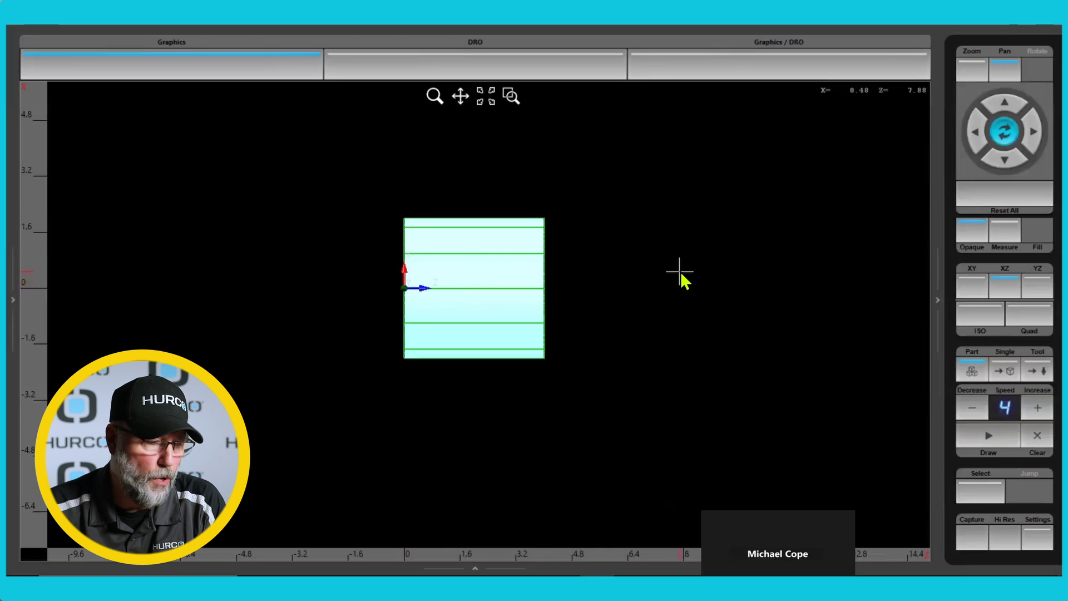
pyautogui.scroll(-1, 680, 271)
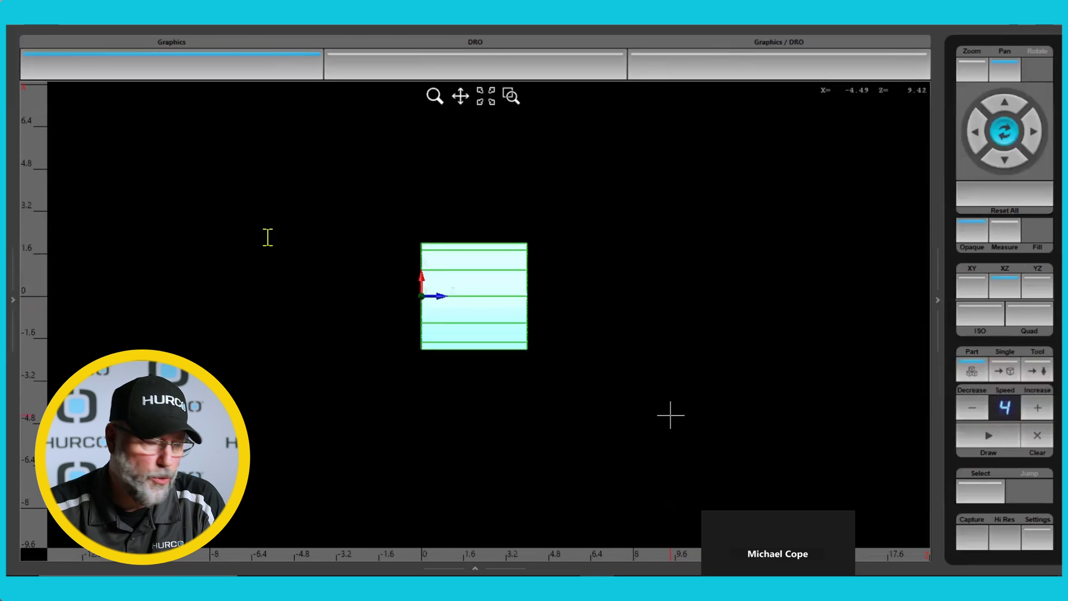
pyautogui.hotkey('alt', 'Tab')
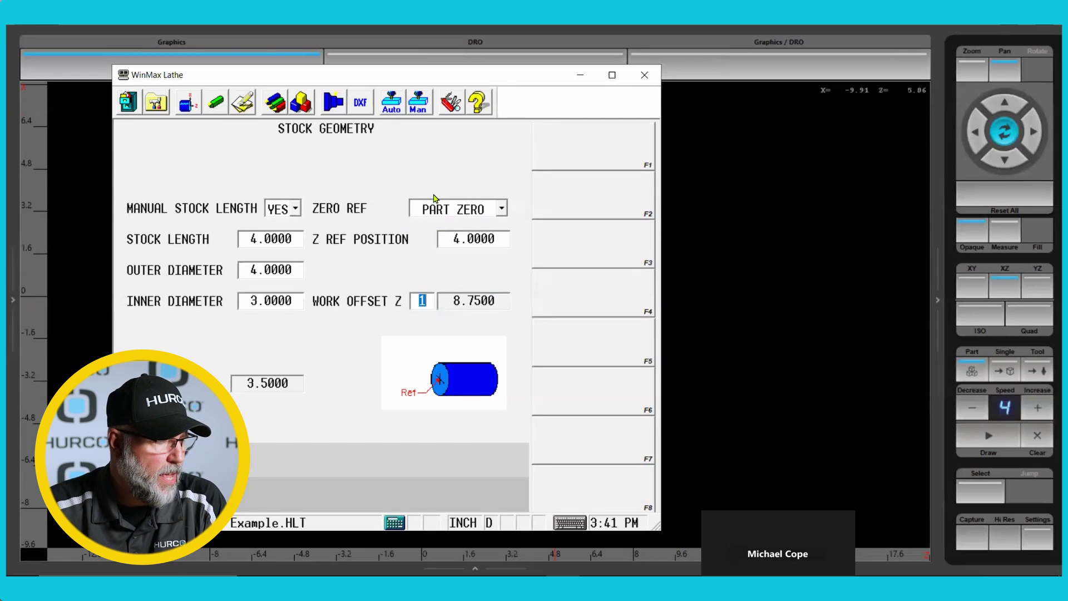
# Set the stock length to 4.25 and redraw the tube stock
pyautogui.click(297, 241)
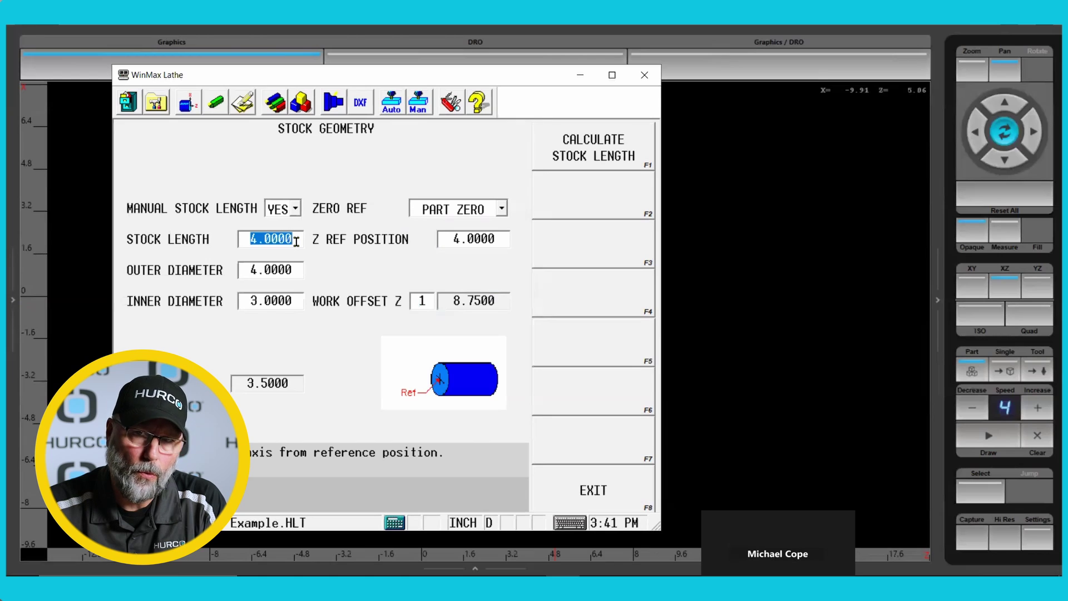
pyautogui.write('4')
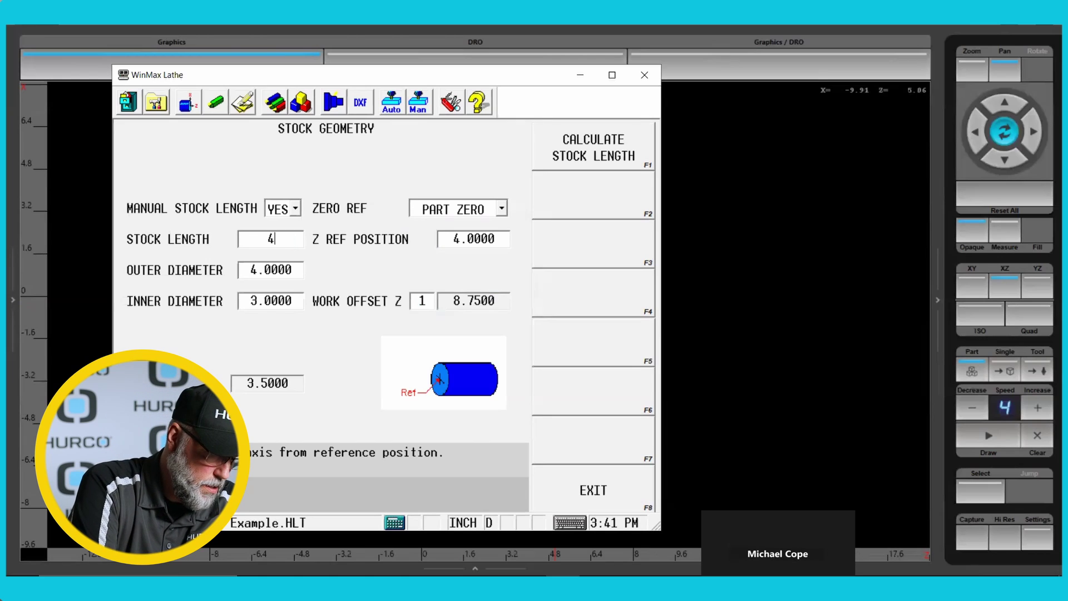
pyautogui.write('.25')
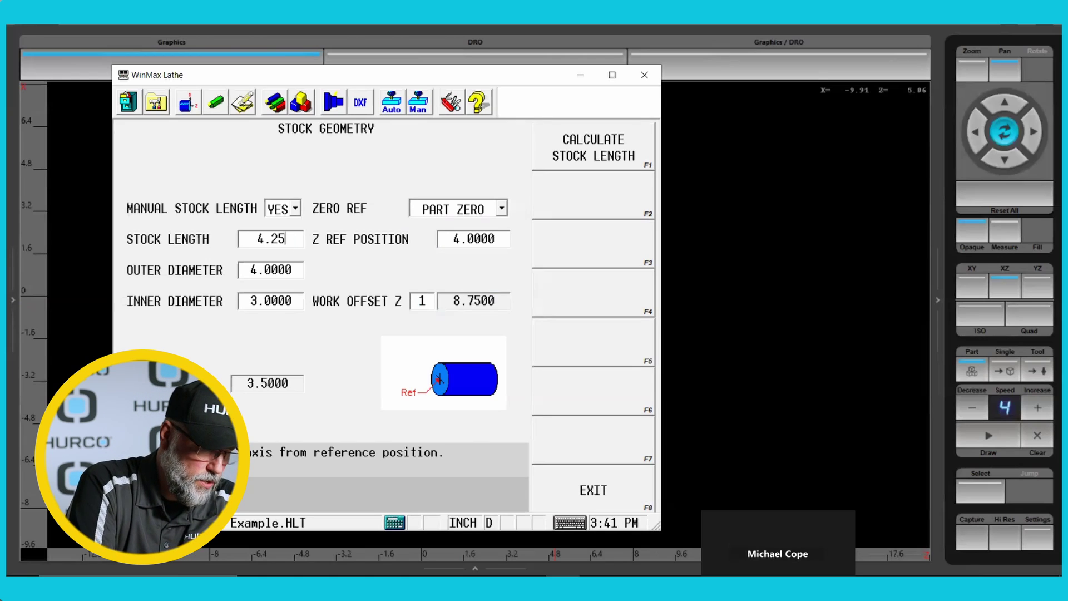
pyautogui.press('Return')
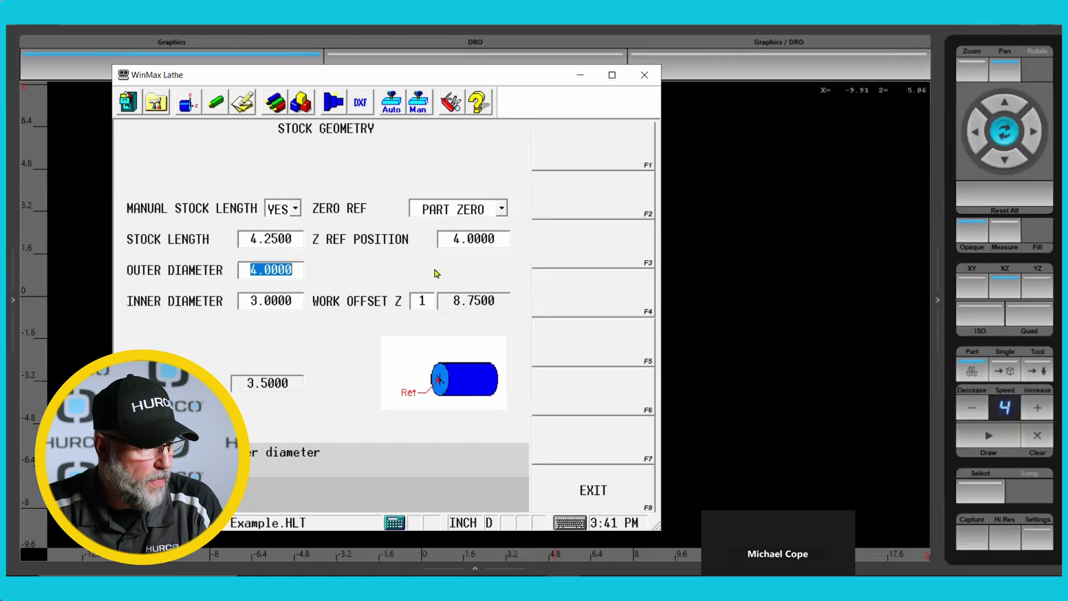
pyautogui.click(981, 437)
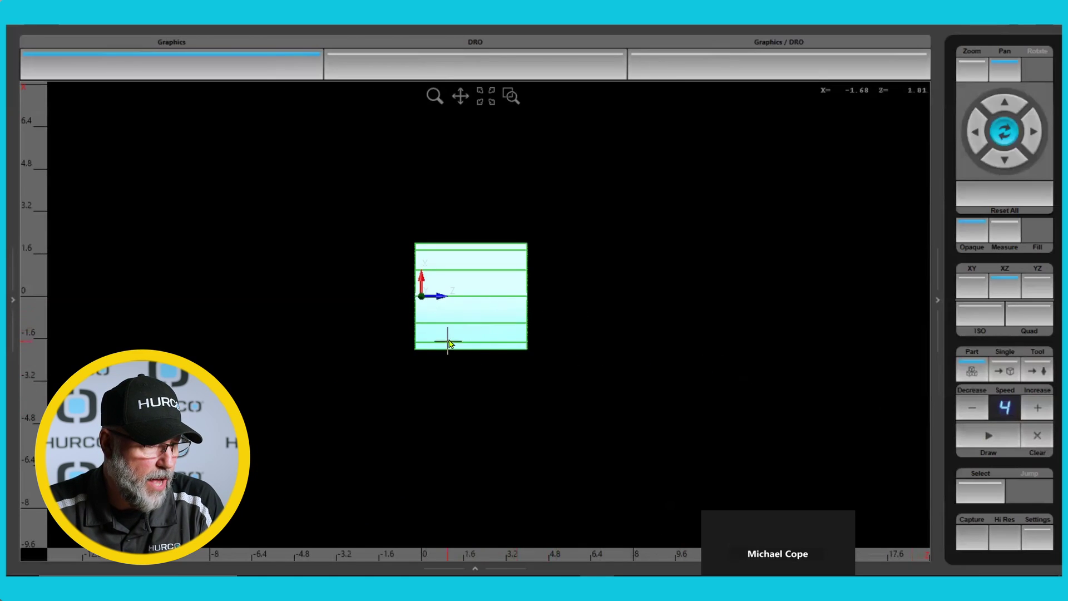
# Set the Z reference position to 4.25 and return to the graphics view
pyautogui.scroll(3, 500, 322)
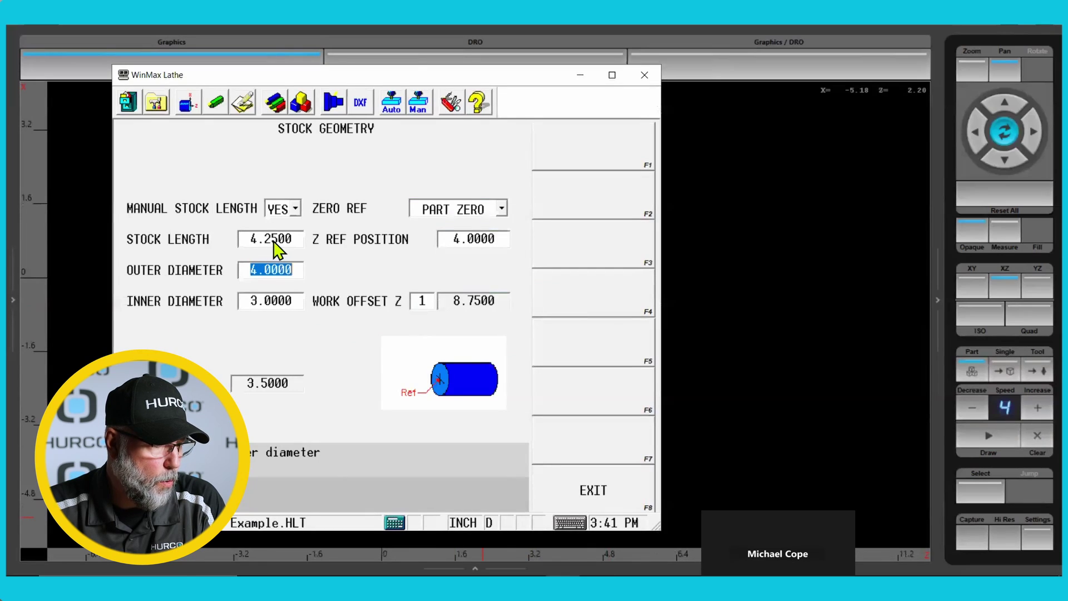
pyautogui.click(464, 238)
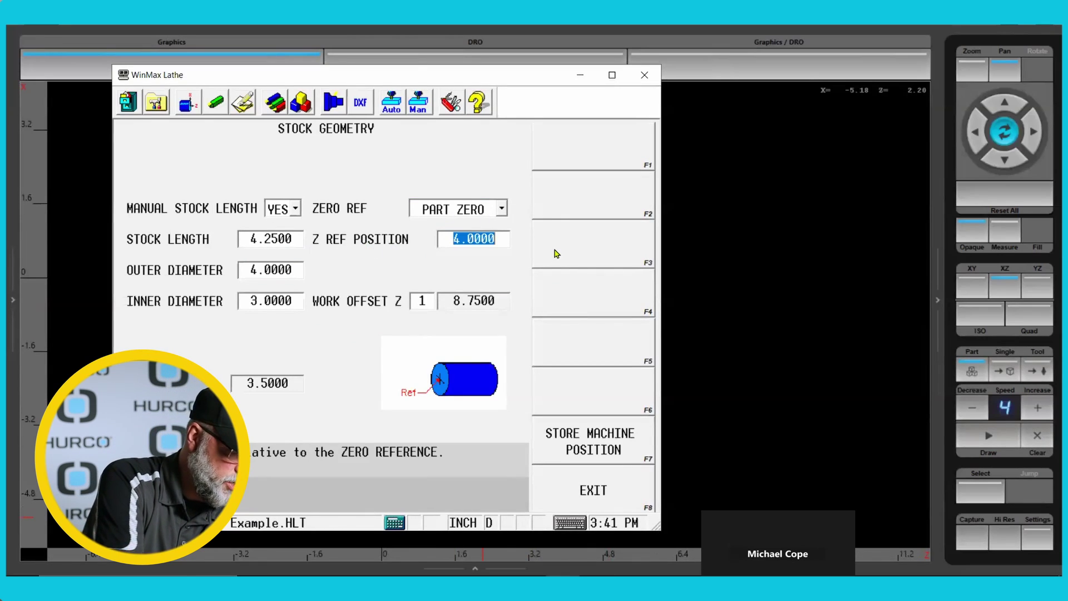
pyautogui.write('4')
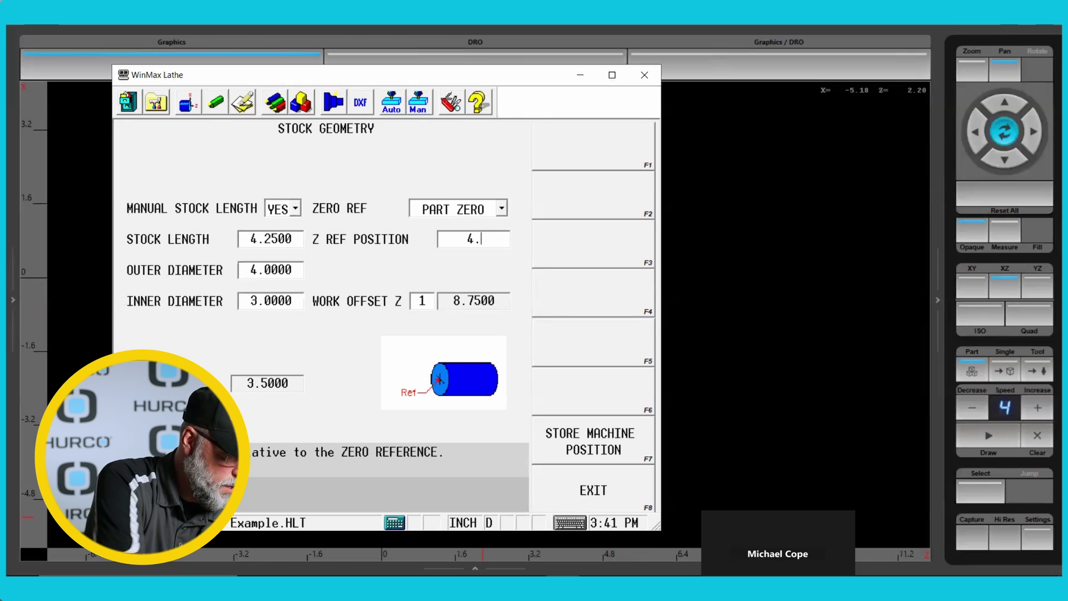
pyautogui.write('.25')
pyautogui.press('Return')
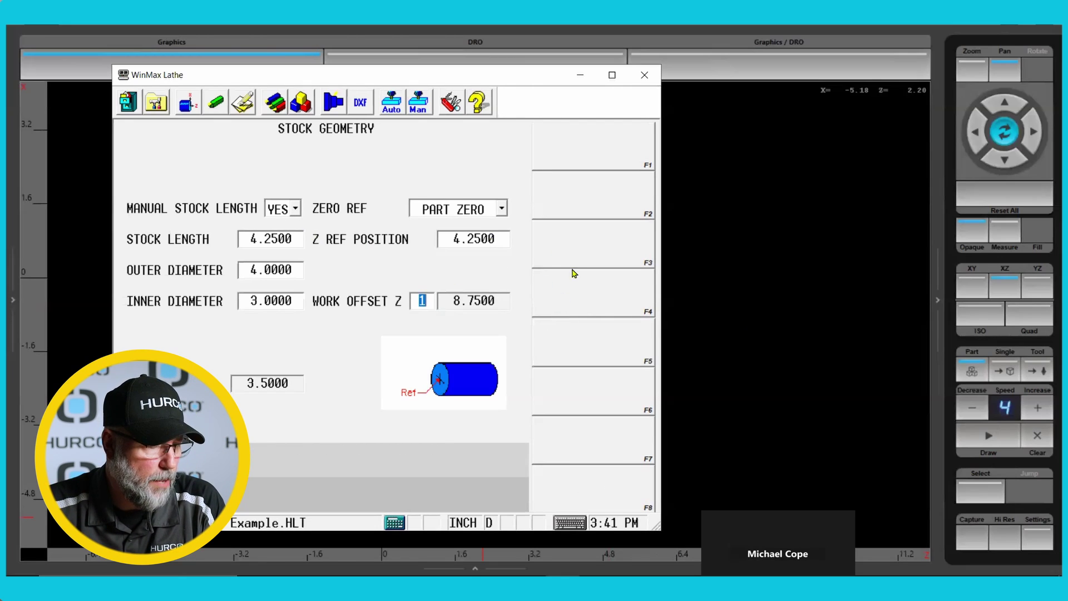
pyautogui.click(888, 422)
pyautogui.scroll(3, 473, 331)
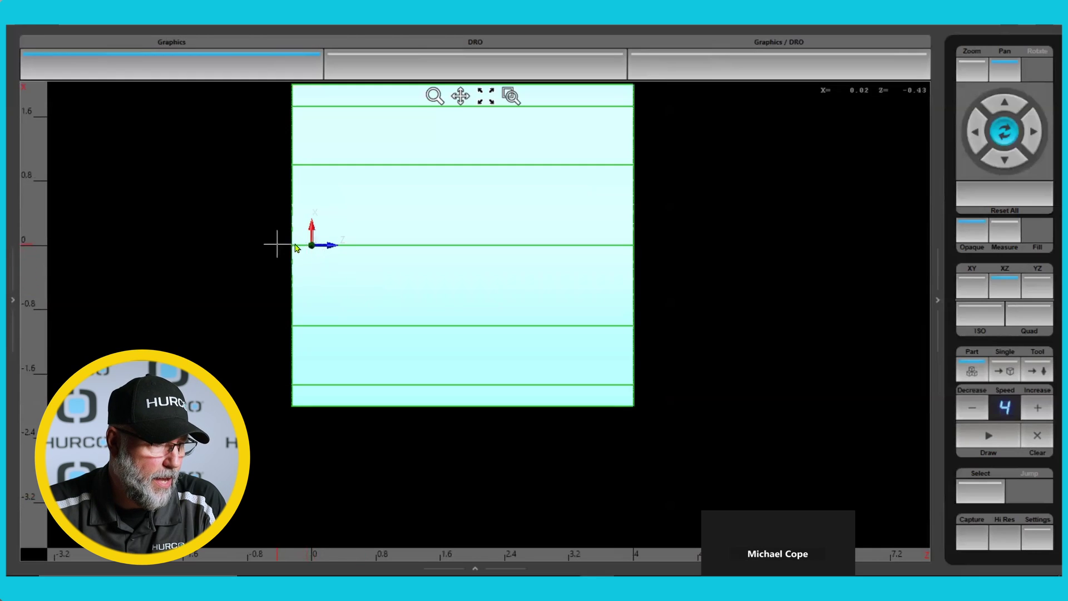
# Redraw the stock and show it in 3D isometric, orbiting to look into the bore
pyautogui.click(1003, 433)
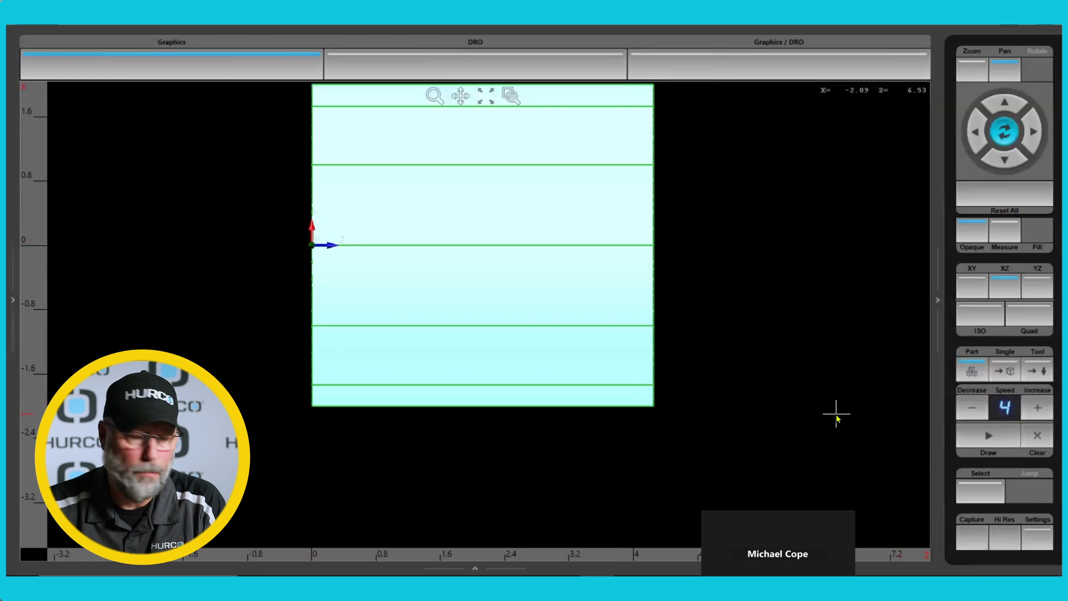
pyautogui.scroll(-1, 836, 414)
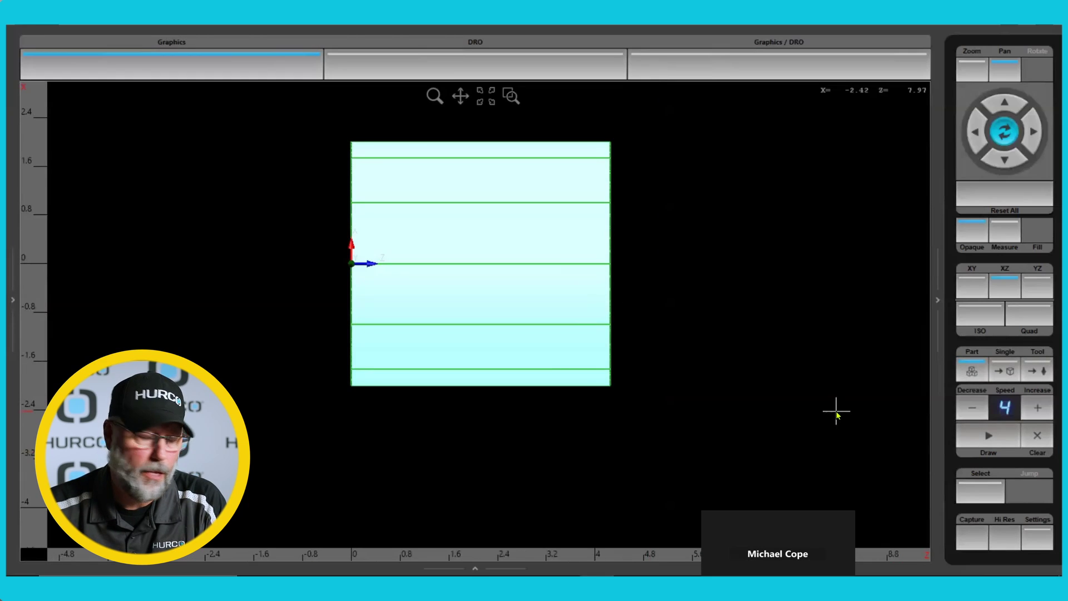
pyautogui.click(977, 330)
pyautogui.moveTo(619, 219); pyautogui.dragTo(634, 331)
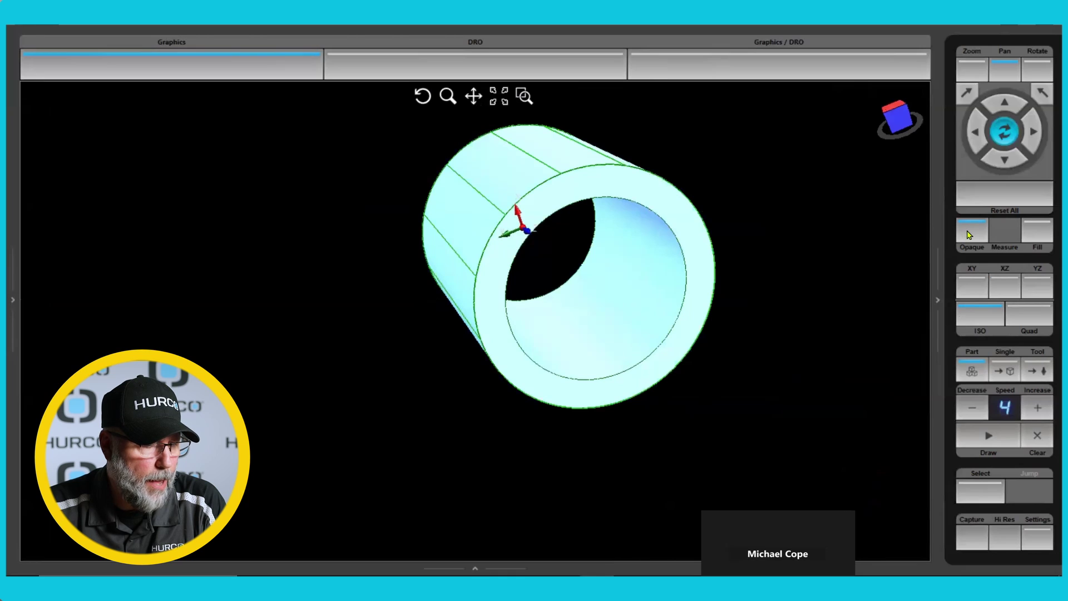
# Make the tube stock translucent and orbit it to a side view
pyautogui.click(969, 234)
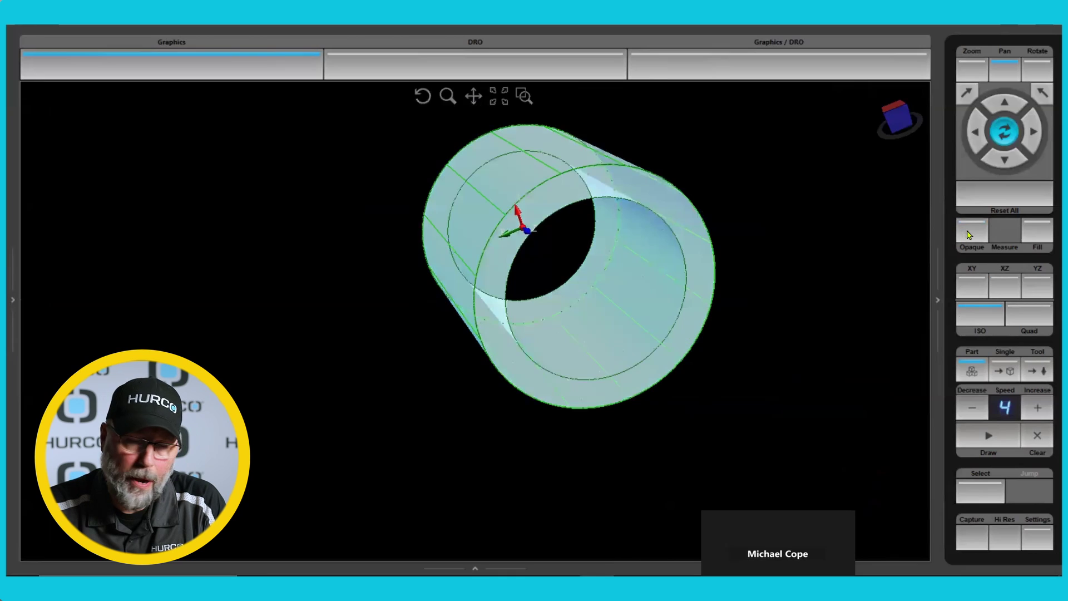
pyautogui.click(1038, 61)
pyautogui.moveTo(529, 359); pyautogui.dragTo(892, 509)
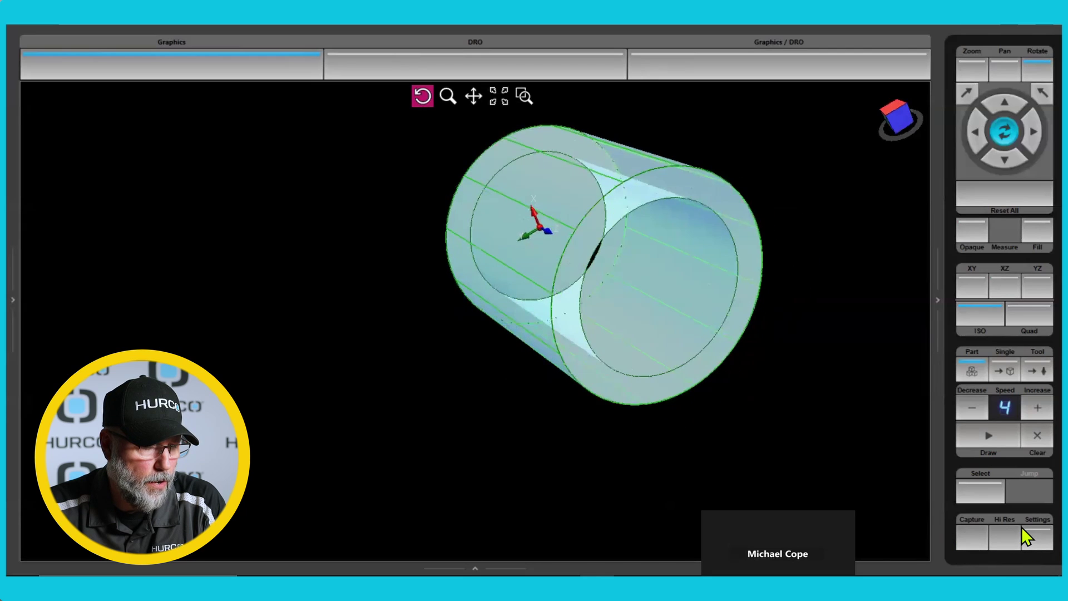
pyautogui.click(1023, 528)
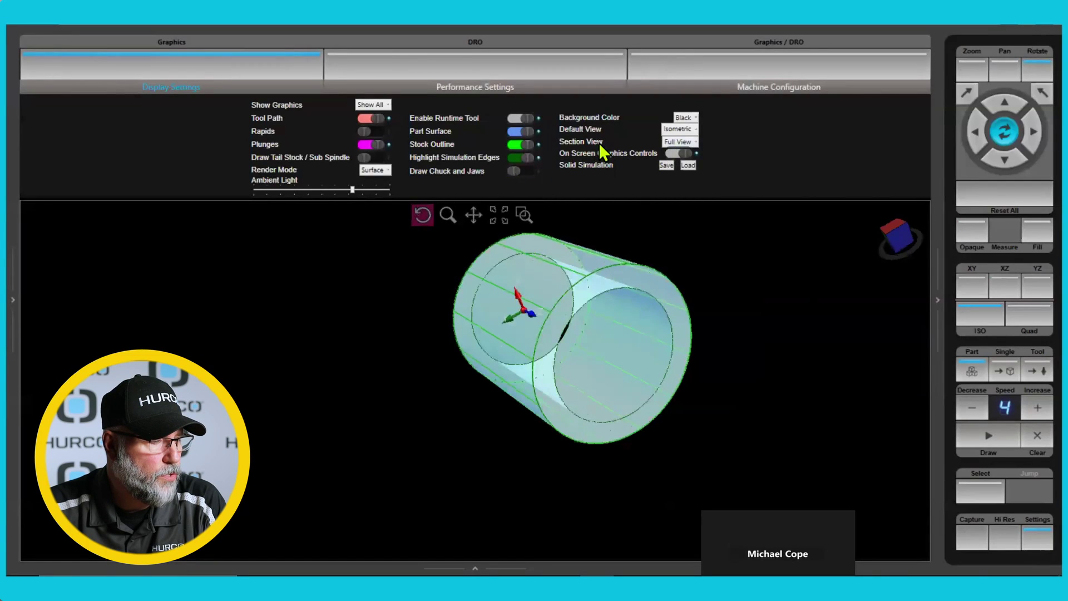
# Set Section View to Half View and Default View to XY, then show the isometric view
pyautogui.click(683, 142)
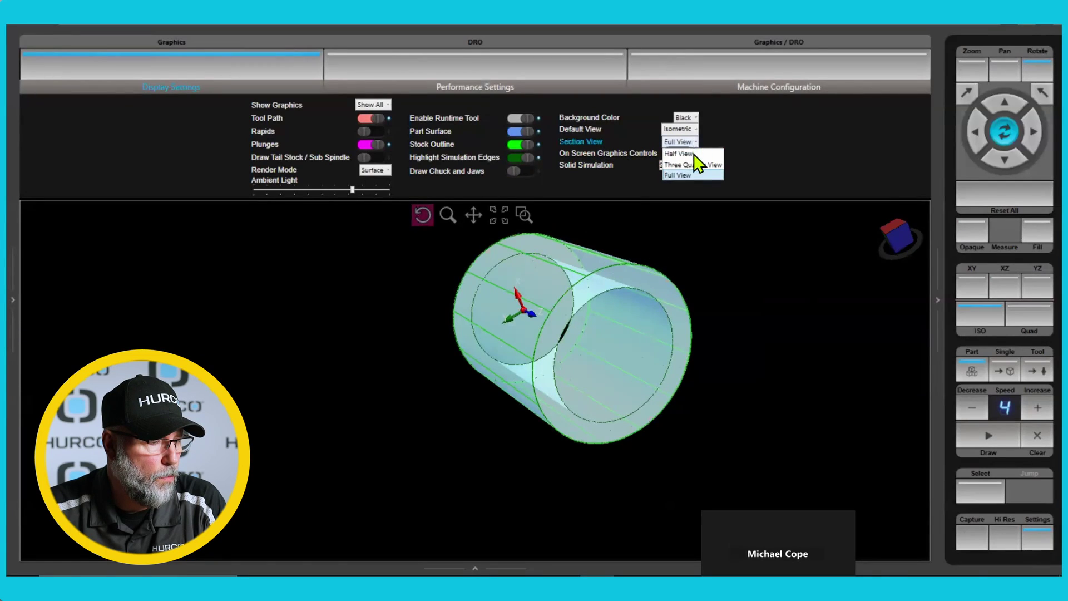
pyautogui.click(694, 162)
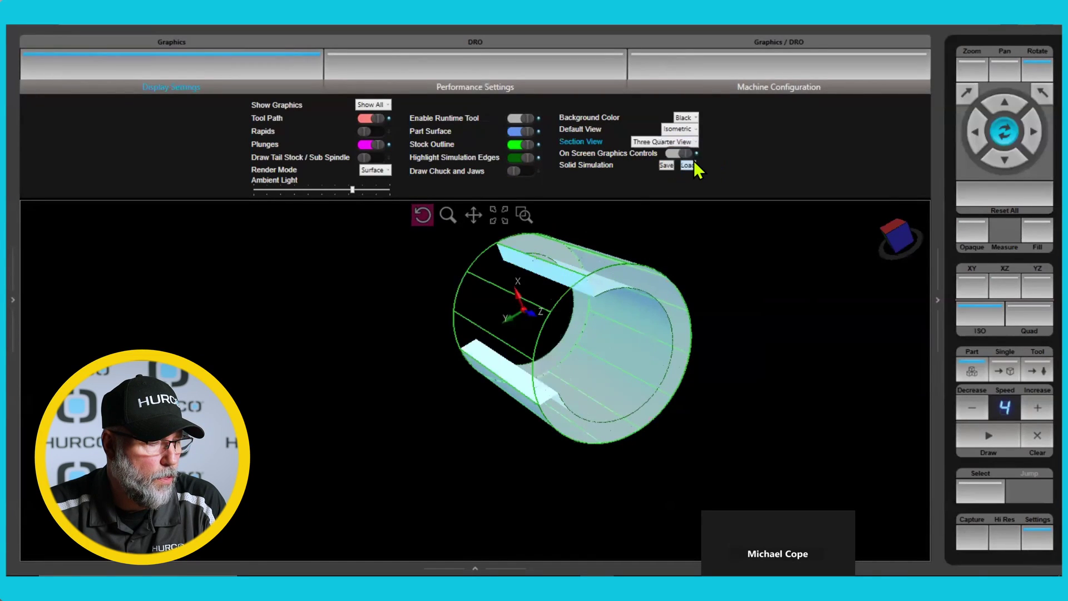
pyautogui.scroll(1, 696, 138)
pyautogui.click(692, 129)
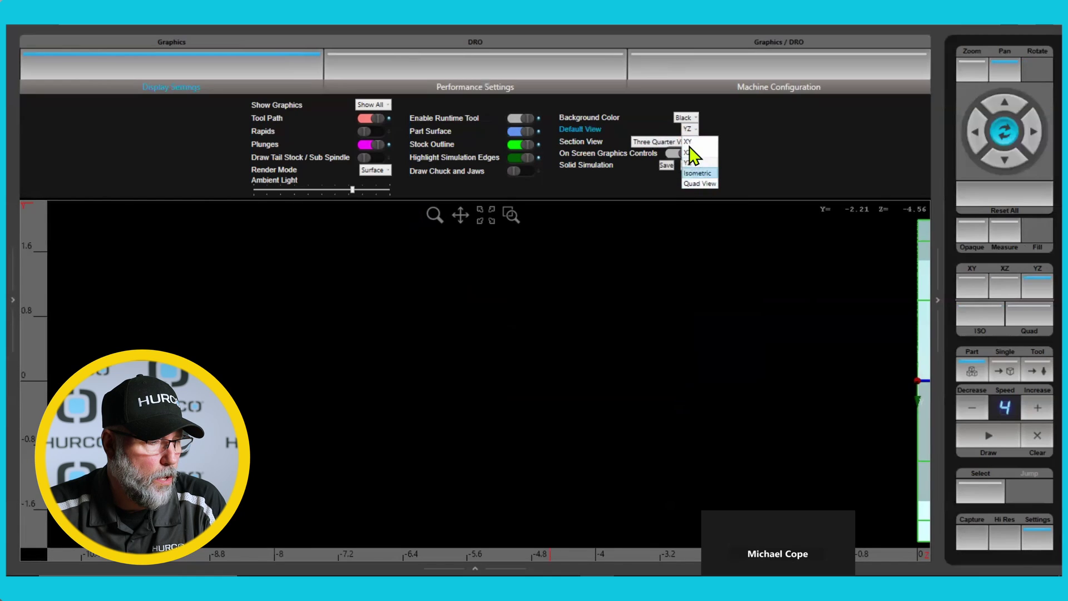
pyautogui.click(686, 142)
pyautogui.click(679, 141)
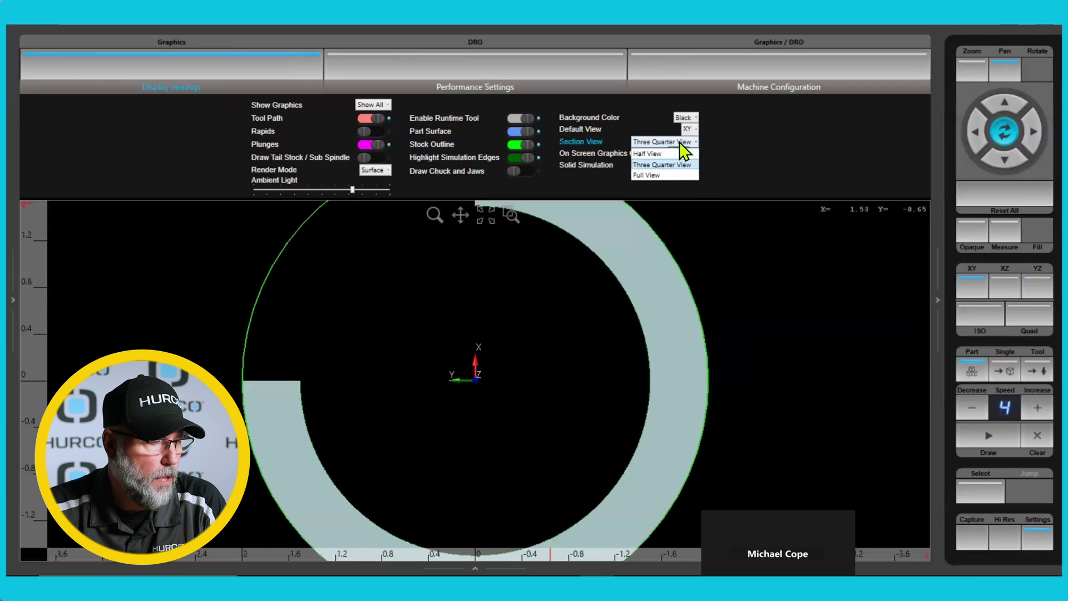
pyautogui.click(672, 155)
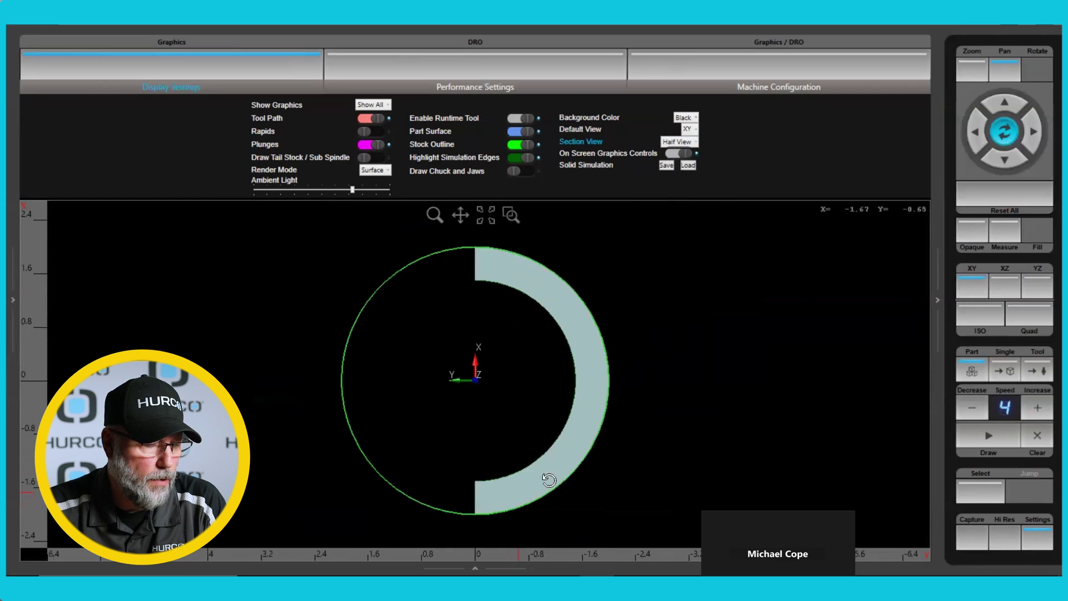
pyautogui.click(978, 319)
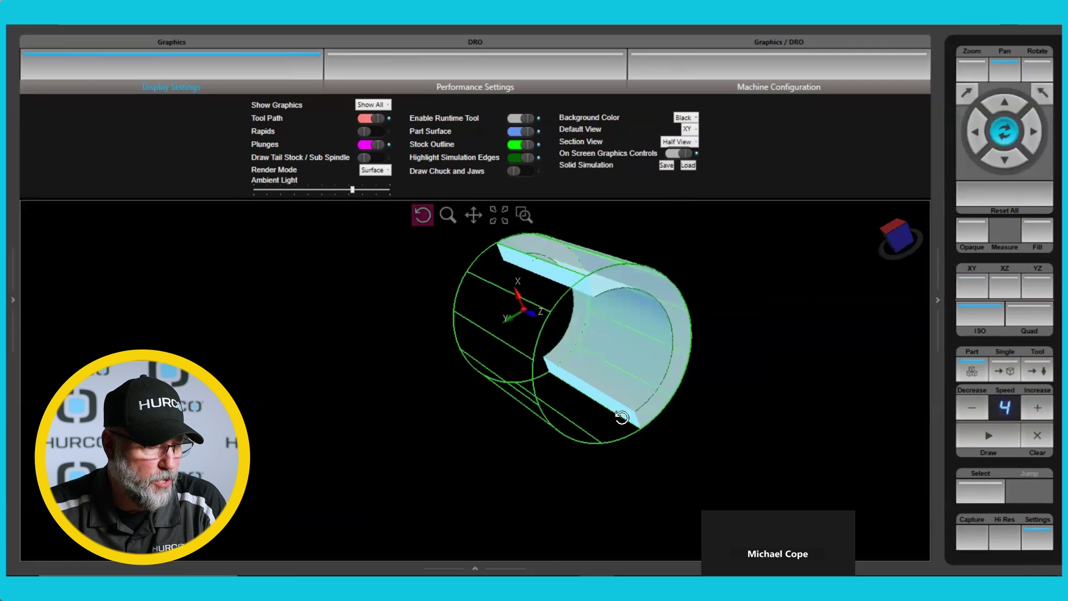